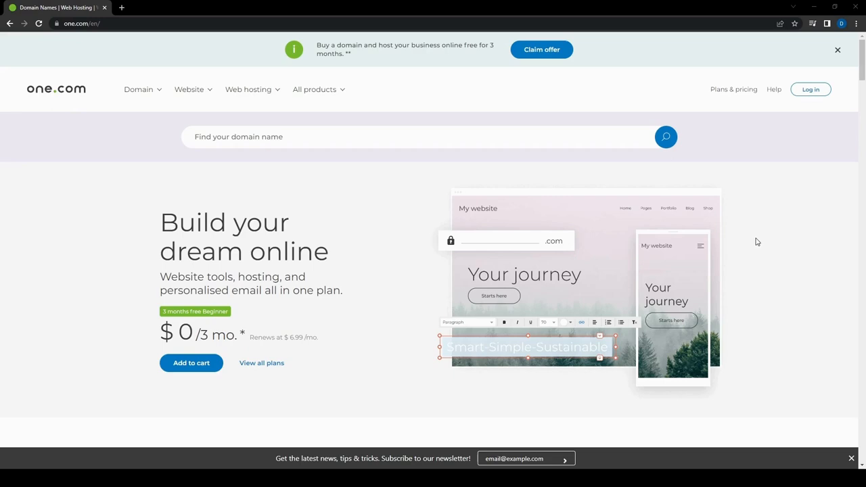
Step: Look through the one.com homepage, examining the Start, Build and Grow offers and the introduction to the hosting plans
scroll(754, 245, down, 1)
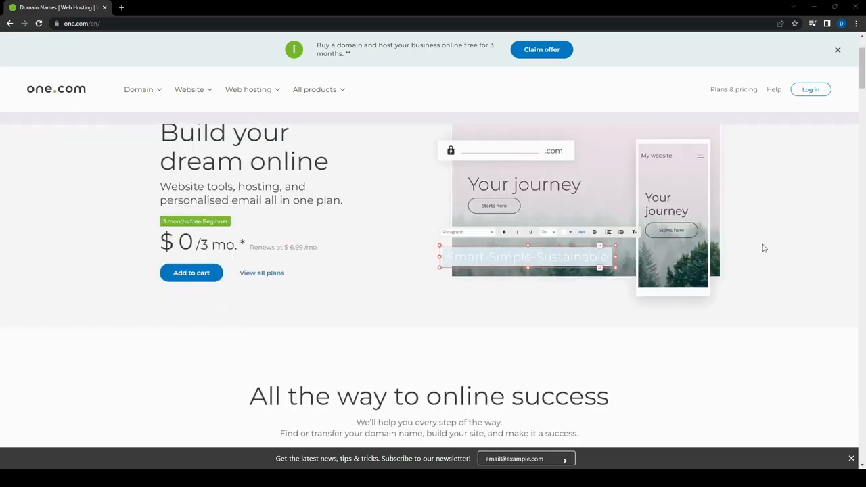
scroll(625, 357, down, 3)
scroll(625, 357, down, 1)
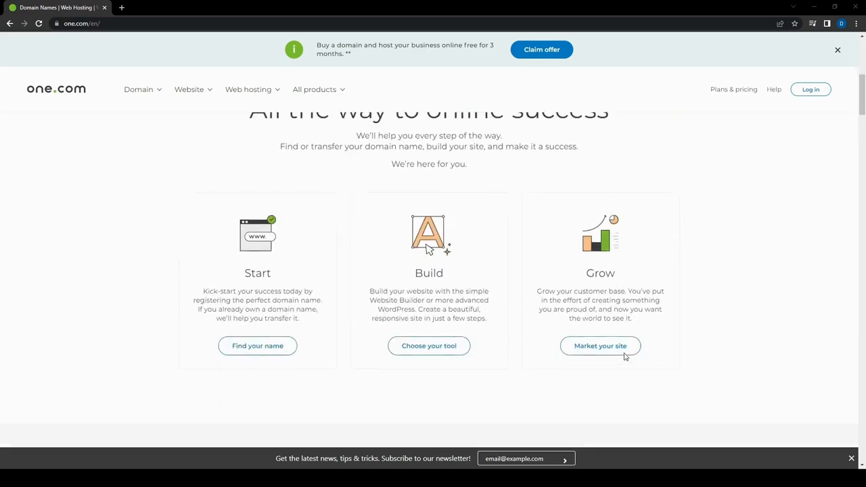
scroll(622, 354, up, 5)
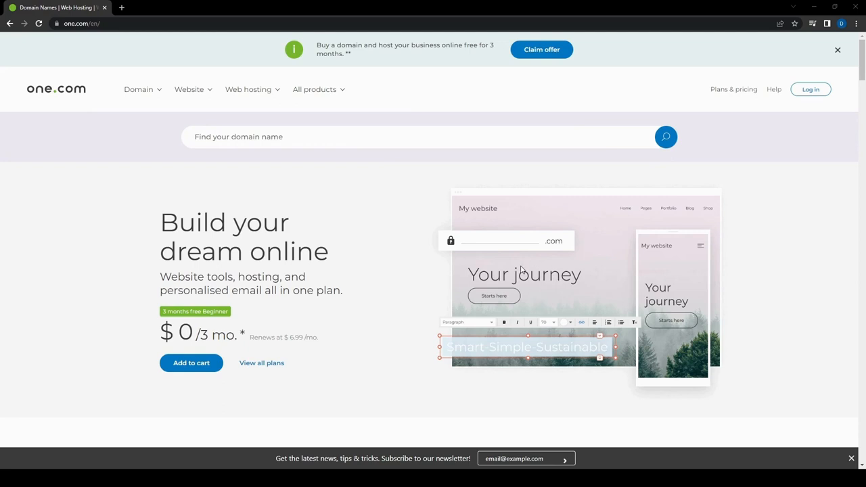
scroll(750, 304, down, 5)
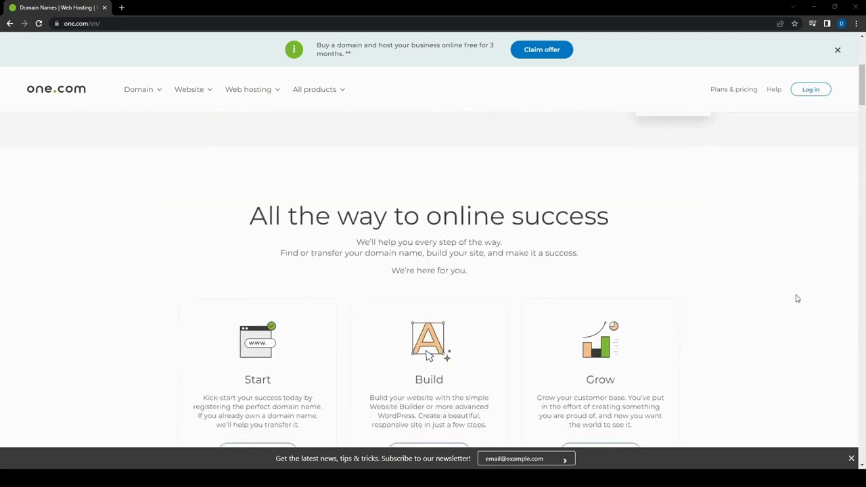
scroll(796, 303, down, 2)
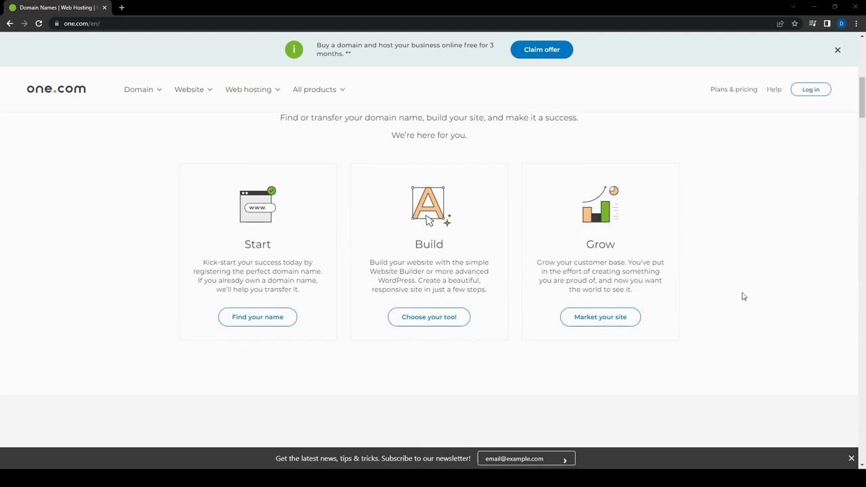
scroll(757, 324, down, 3)
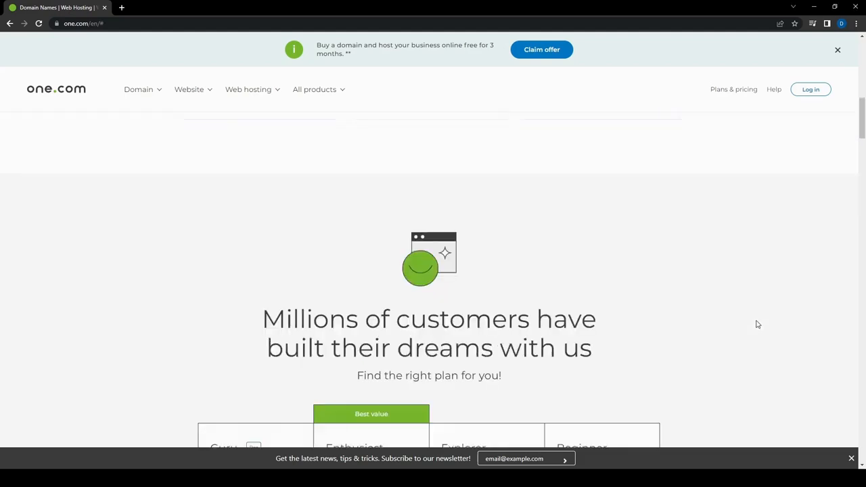
scroll(758, 325, up, 5)
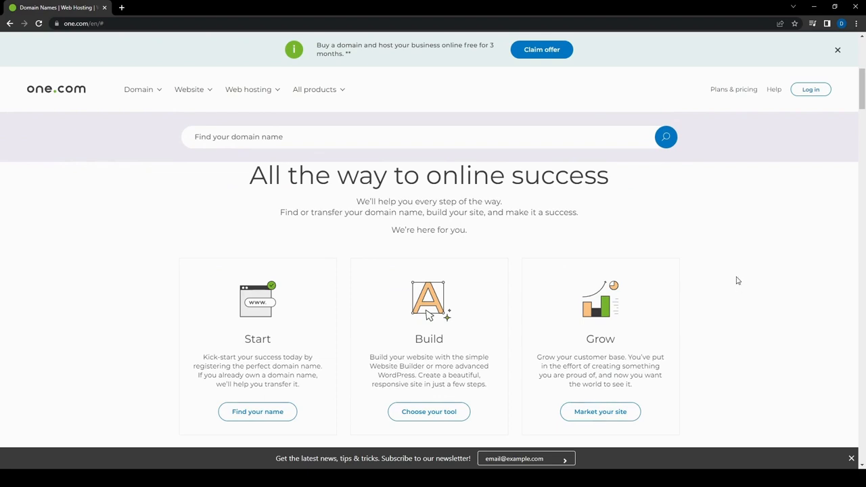
scroll(730, 297, up, 5)
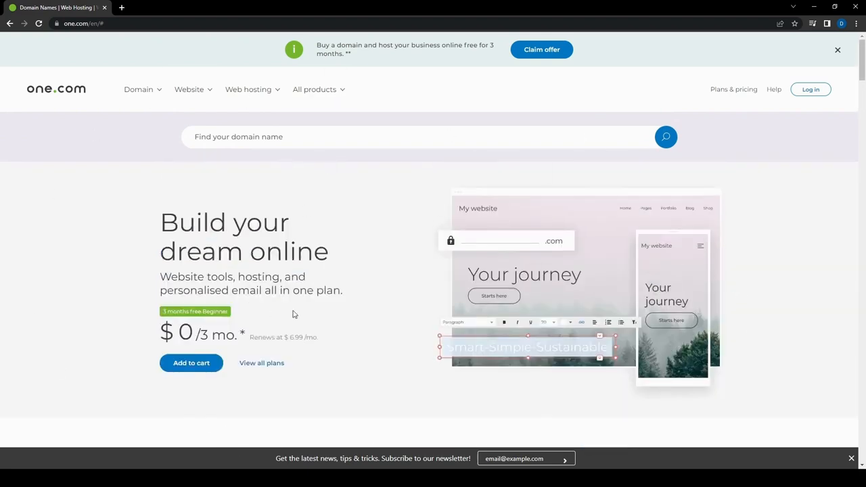
Step: Open the trial version of Website Builder from the one.com login options and skip the introductory tour
click(810, 90)
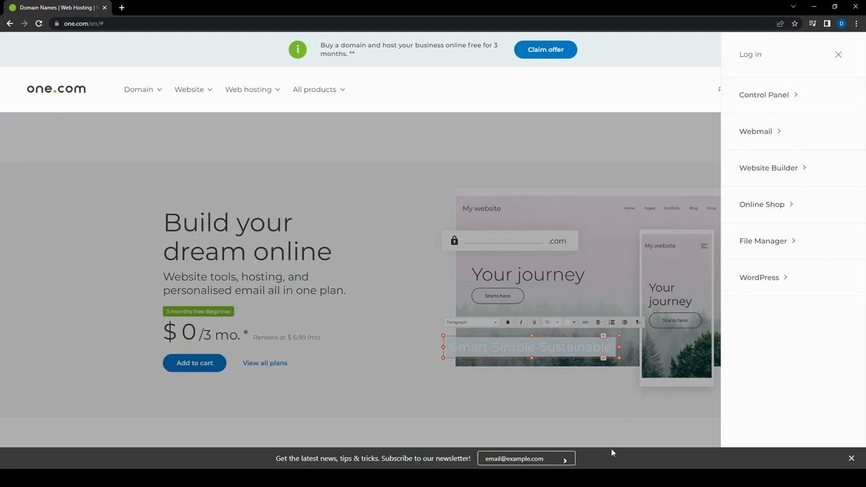
click(768, 168)
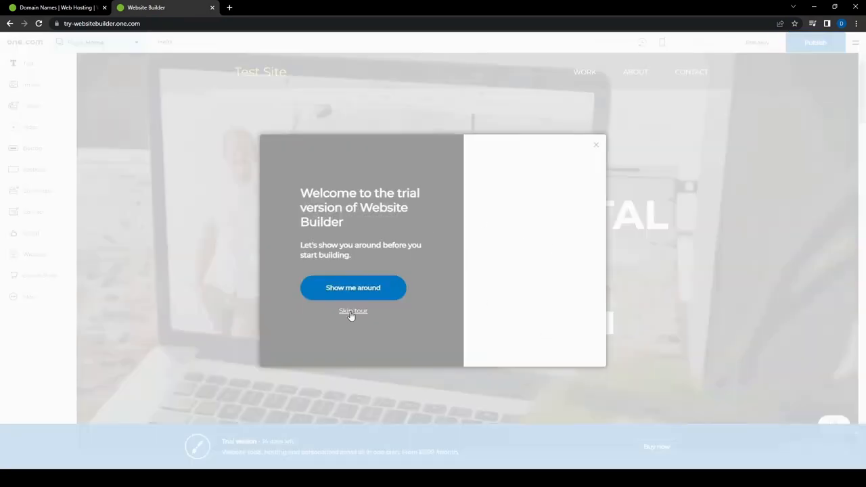
click(353, 311)
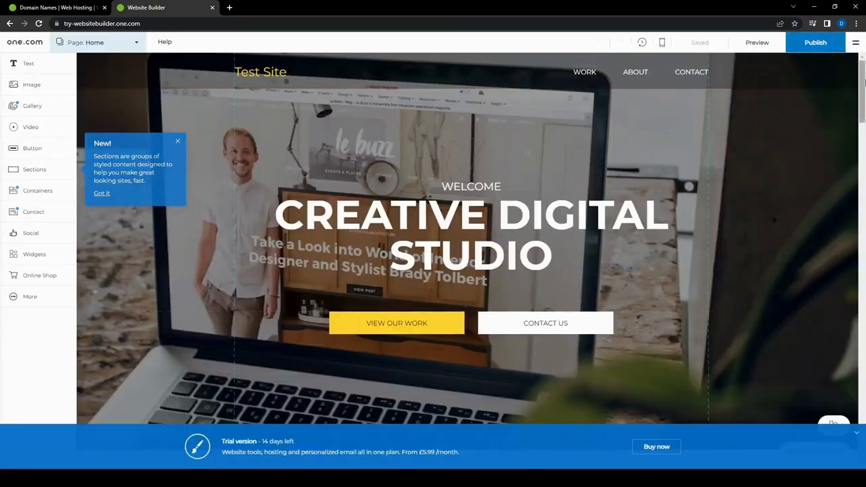
click(855, 43)
click(856, 42)
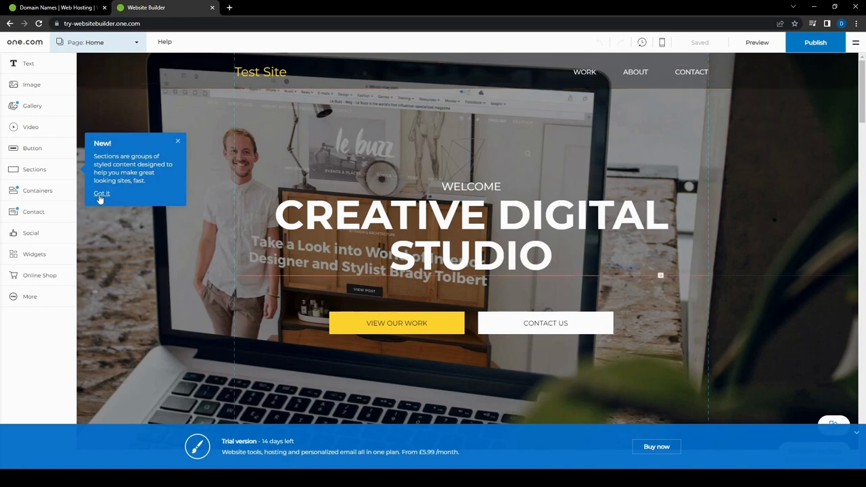
Step: Browse the text elements, examining the text styles, text layouts, reviews, lists, and text and image blocks
click(42, 65)
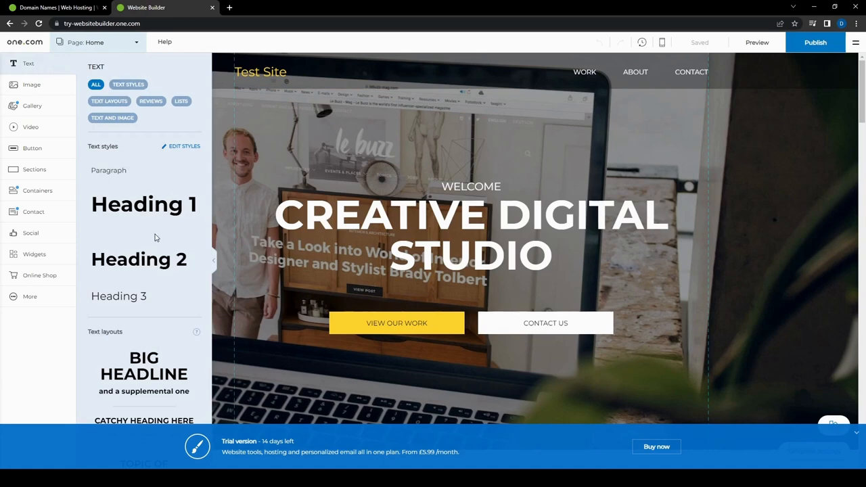
scroll(154, 264, down, 5)
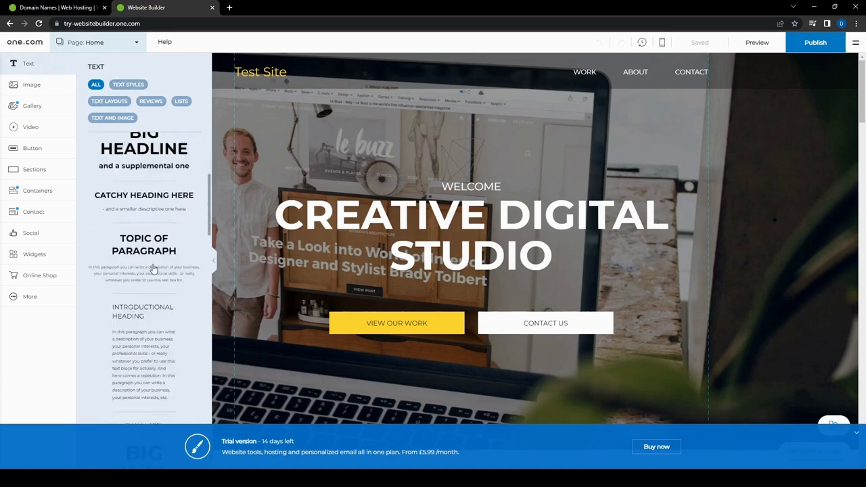
scroll(153, 268, down, 10)
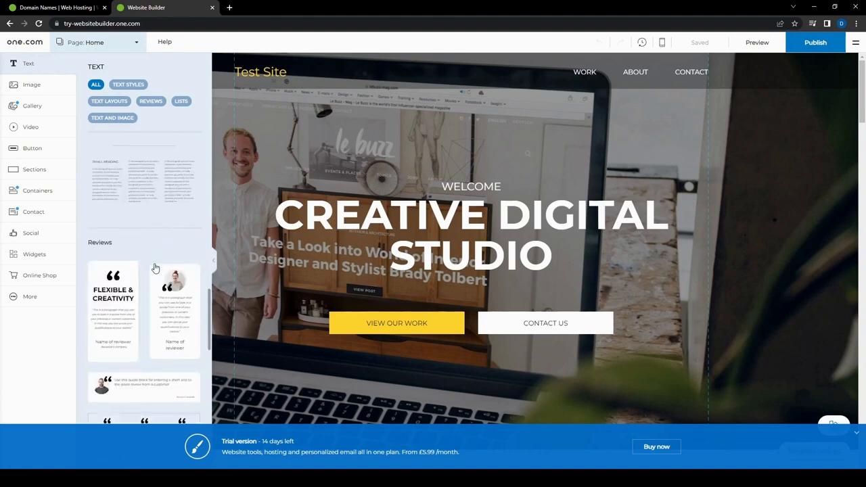
scroll(155, 268, up, 3)
scroll(137, 279, down, 3)
scroll(141, 295, down, 2)
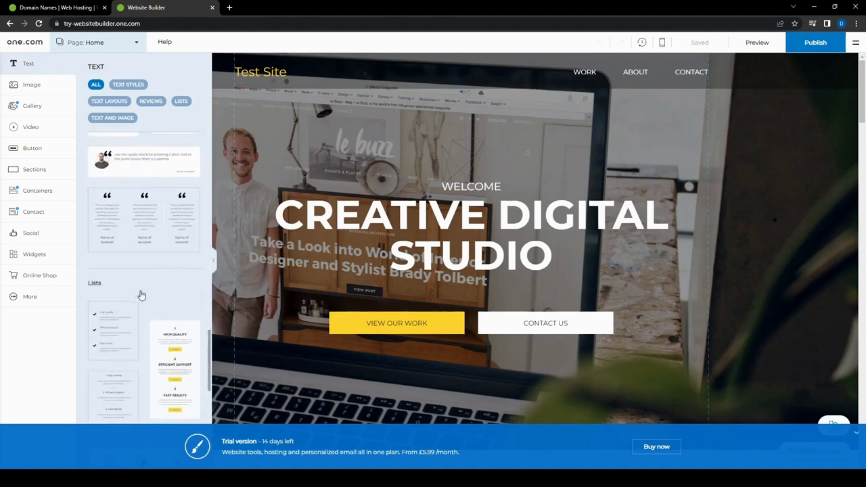
scroll(144, 289, down, 10)
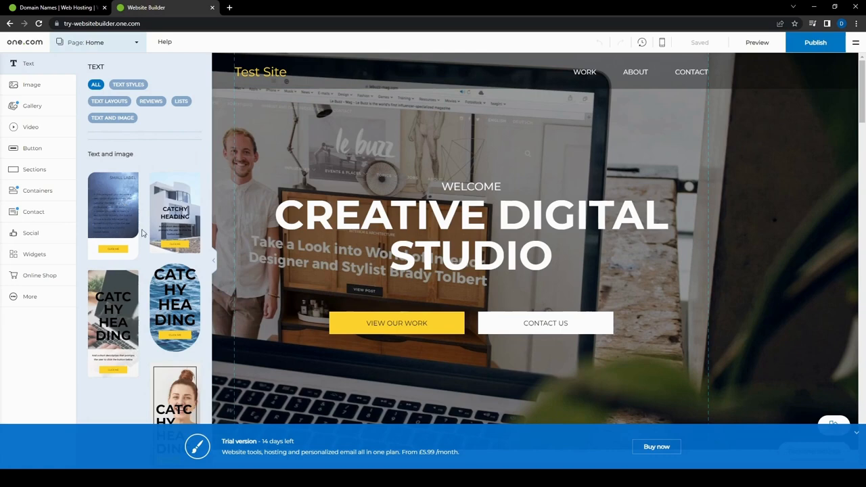
scroll(173, 315, down, 1)
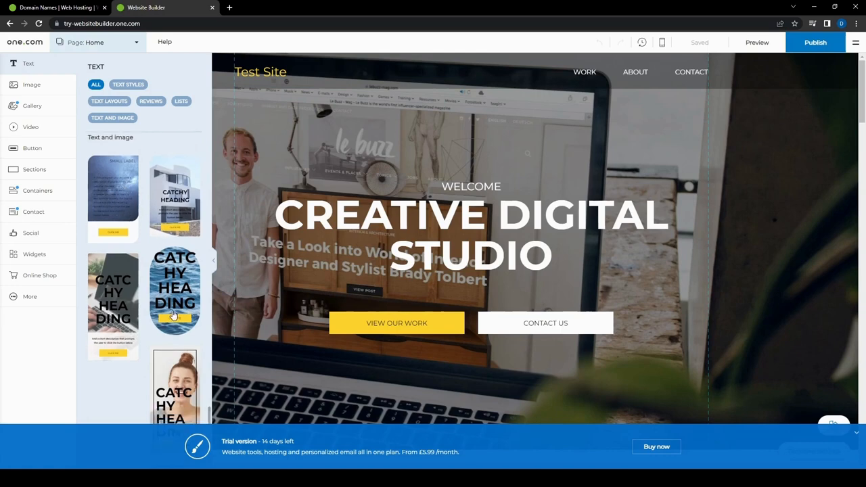
scroll(142, 284, up, 10)
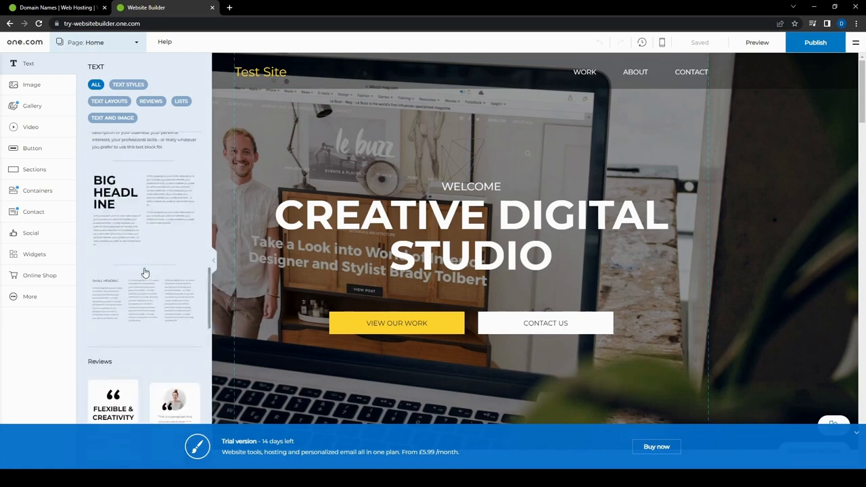
scroll(144, 272, up, 5)
Step: Filter the text elements by Text styles, Text layouts, Reviews, Lists, and Text and image, and return to showing all
click(128, 85)
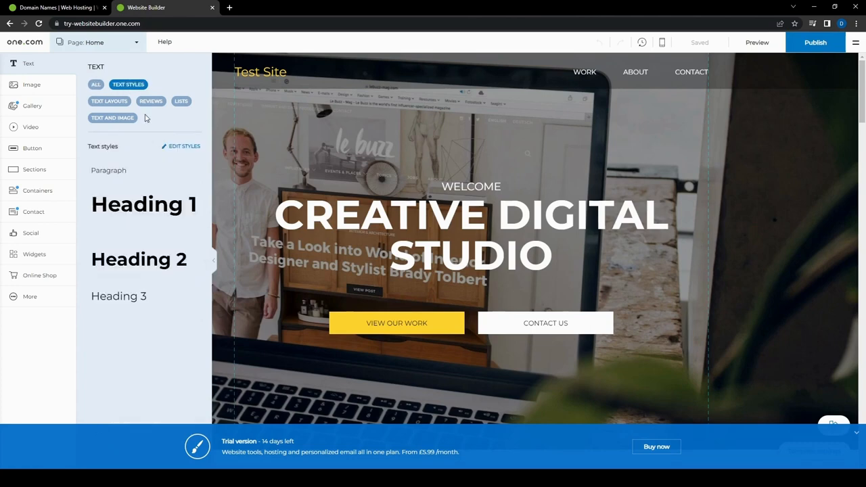
click(109, 100)
click(150, 101)
click(181, 102)
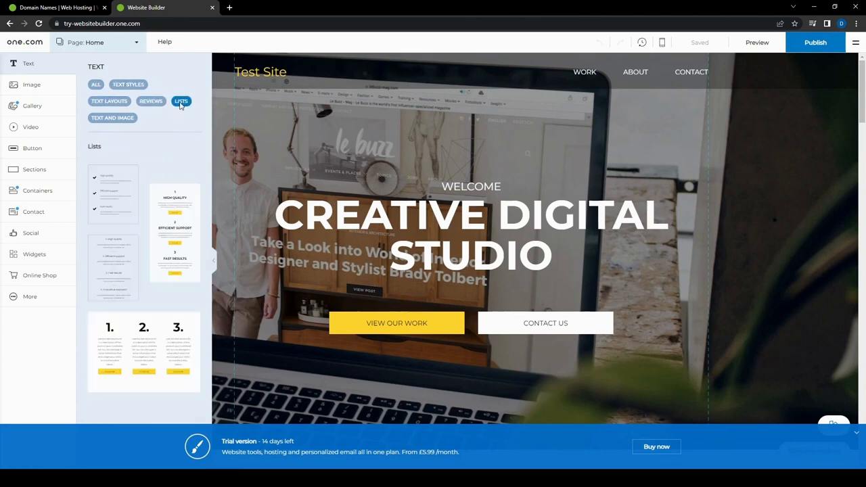
click(112, 117)
click(95, 84)
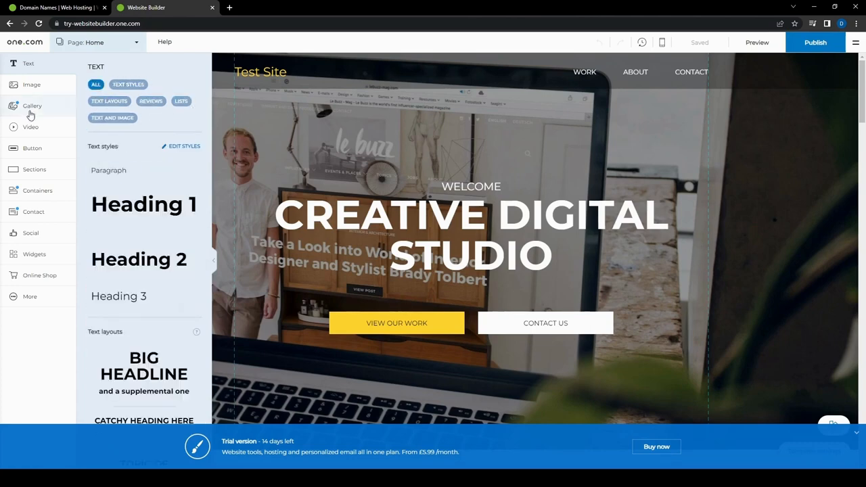
Step: Review the My images, Free from One.com and Shutterstock sources in the image chooser, and close it without adding an image
click(50, 92)
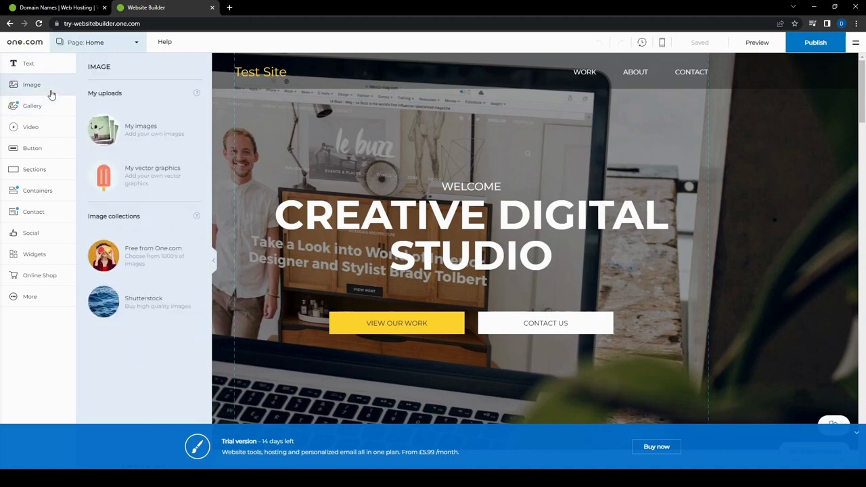
click(116, 138)
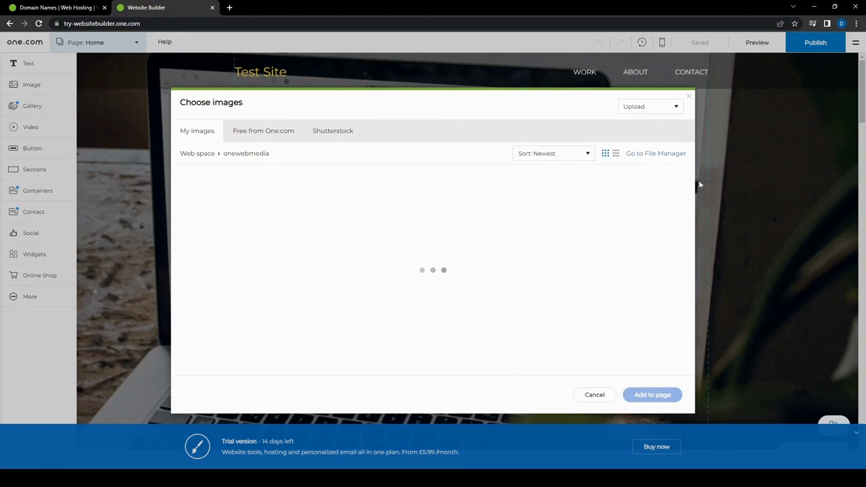
click(689, 99)
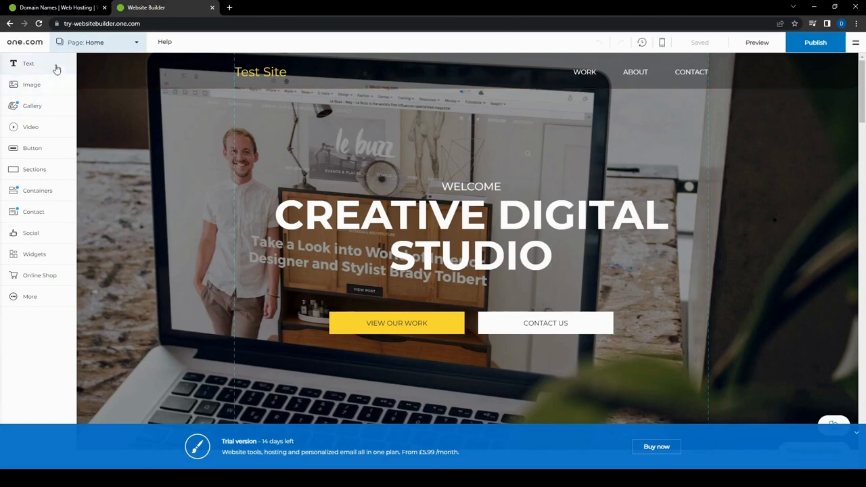
click(55, 87)
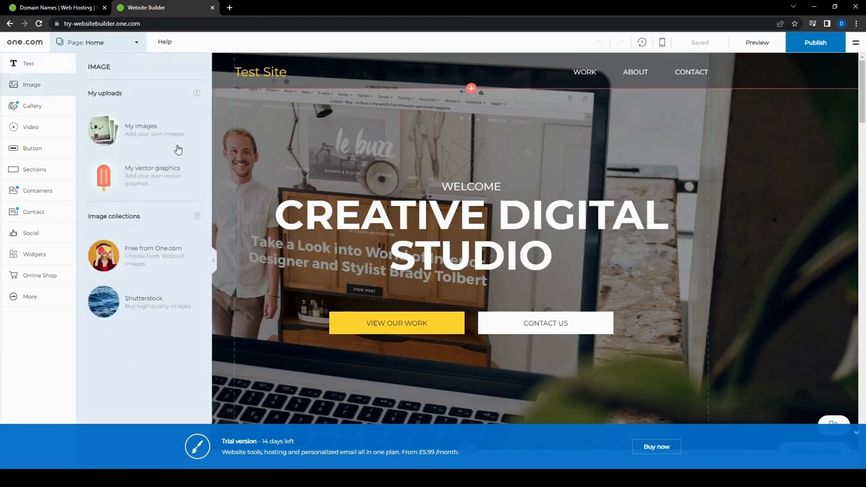
click(139, 135)
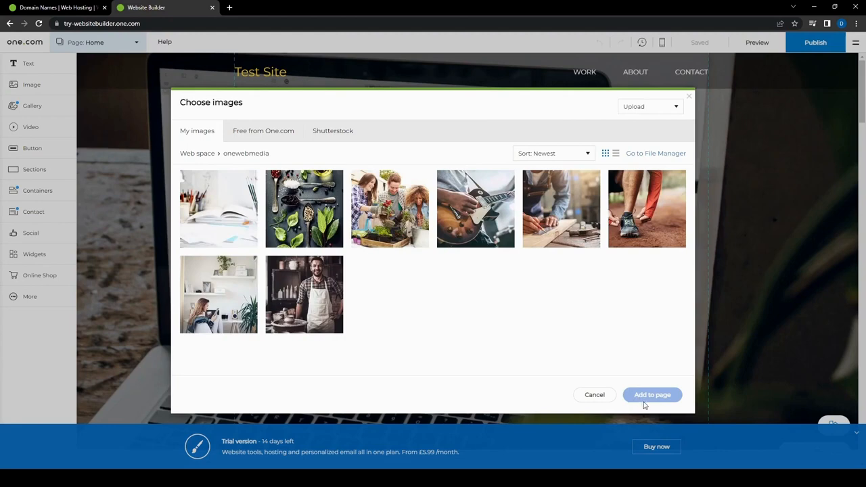
click(263, 133)
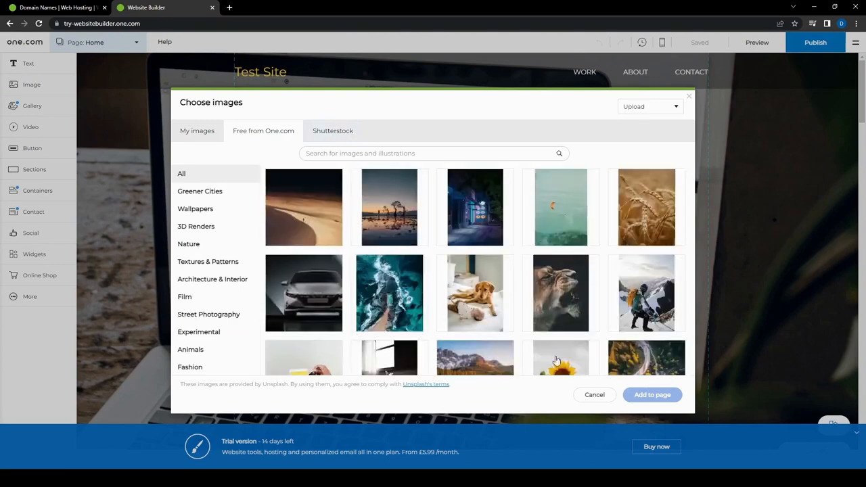
scroll(402, 315, down, 2)
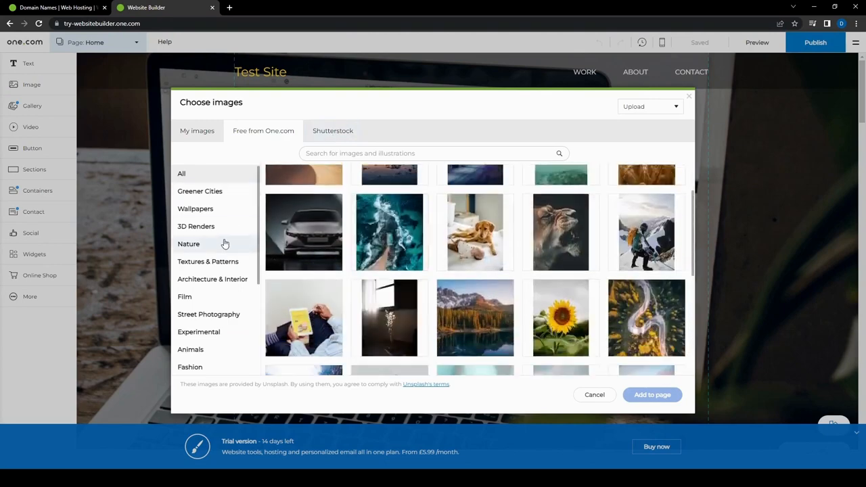
scroll(430, 290, up, 2)
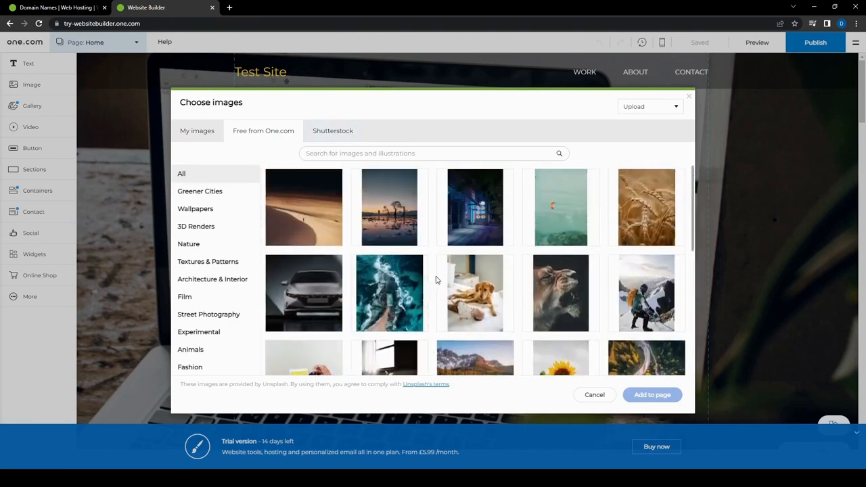
click(333, 132)
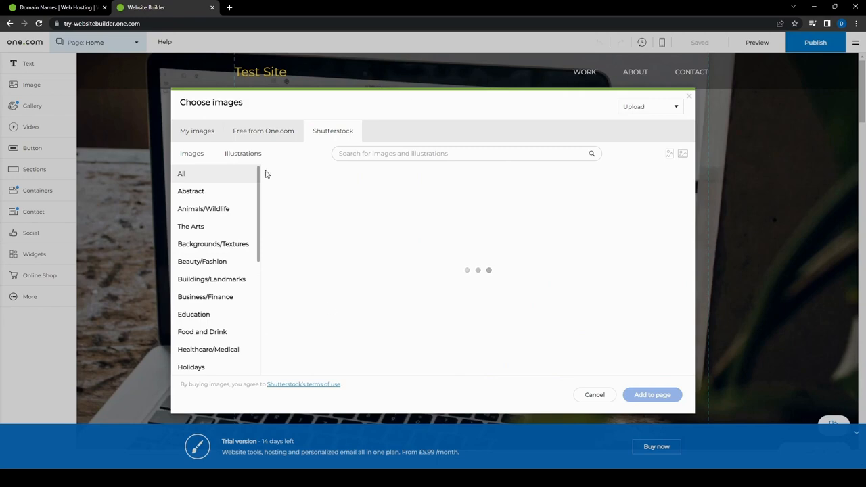
click(202, 135)
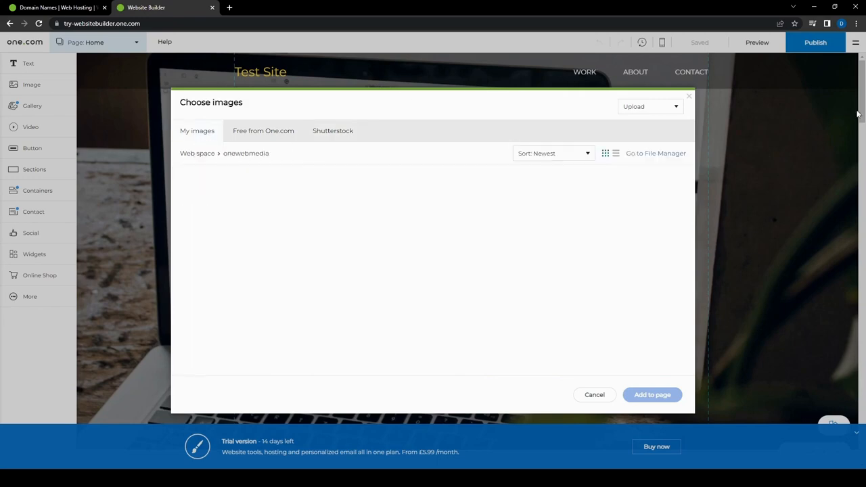
click(689, 96)
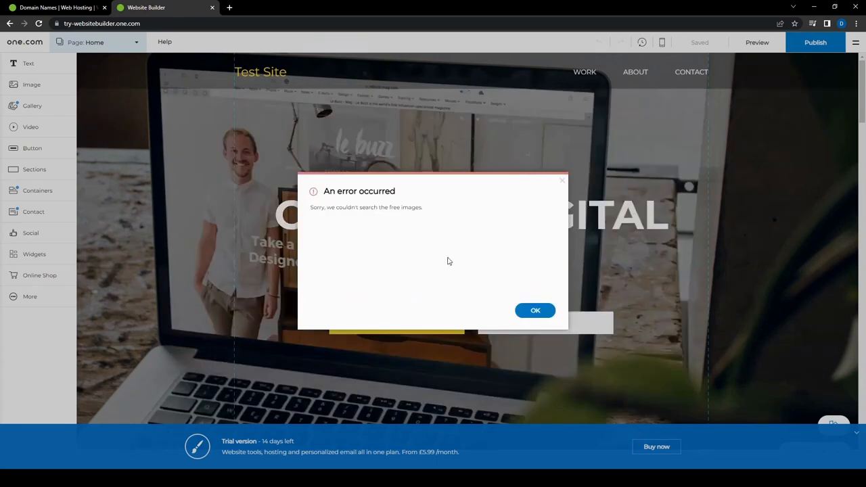
click(535, 312)
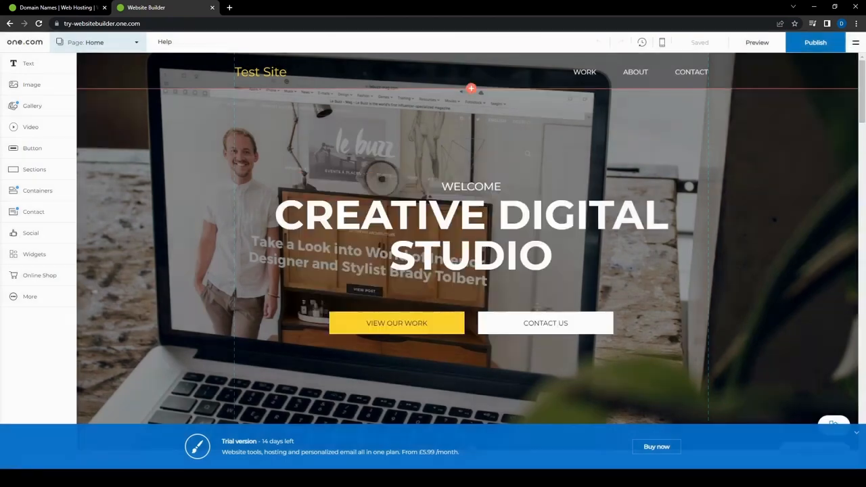
Step: Review the gallery and image slider layouts, open the image chooser for a Squared gallery, and cancel it without adding images
click(32, 105)
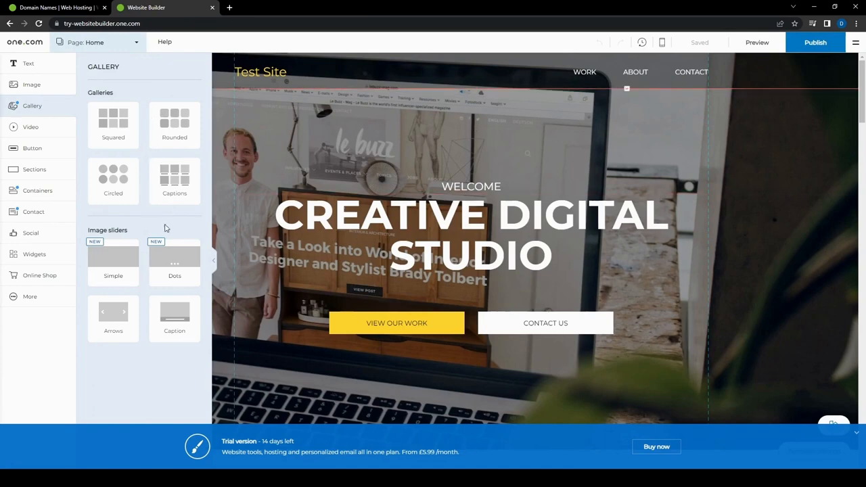
click(118, 135)
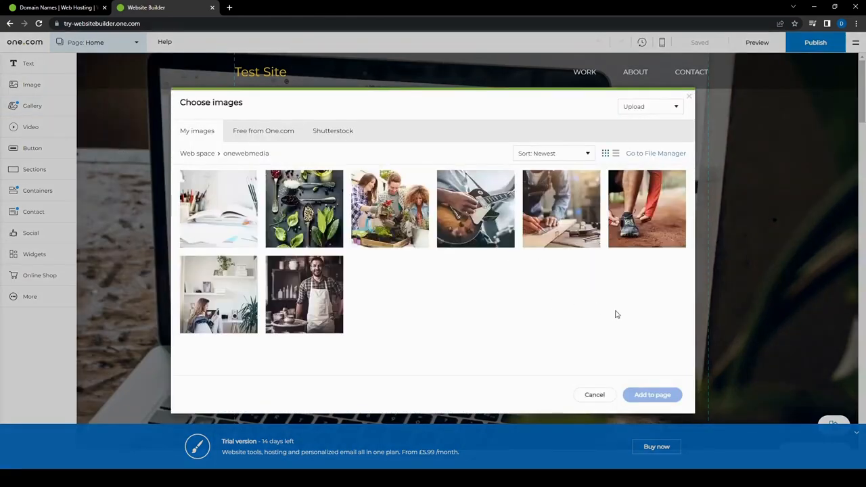
click(609, 398)
click(44, 92)
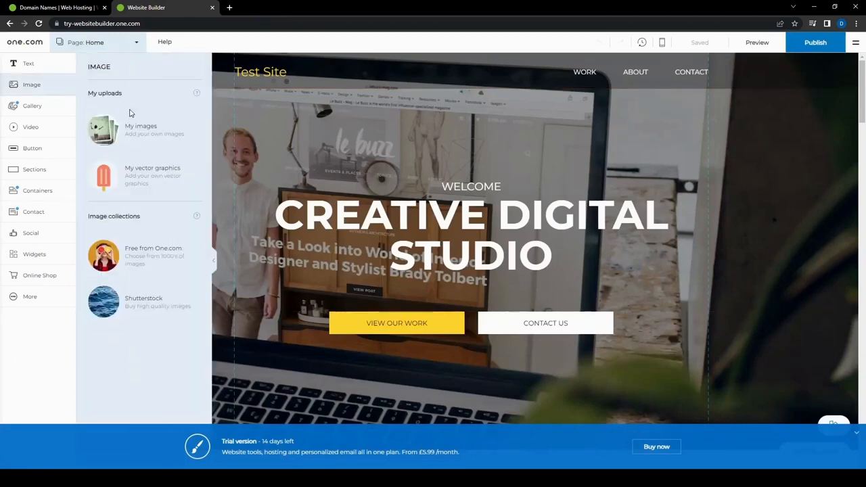
Step: Add a Dots image slider containing food.jpg to the page and view it below the welcome section
click(28, 106)
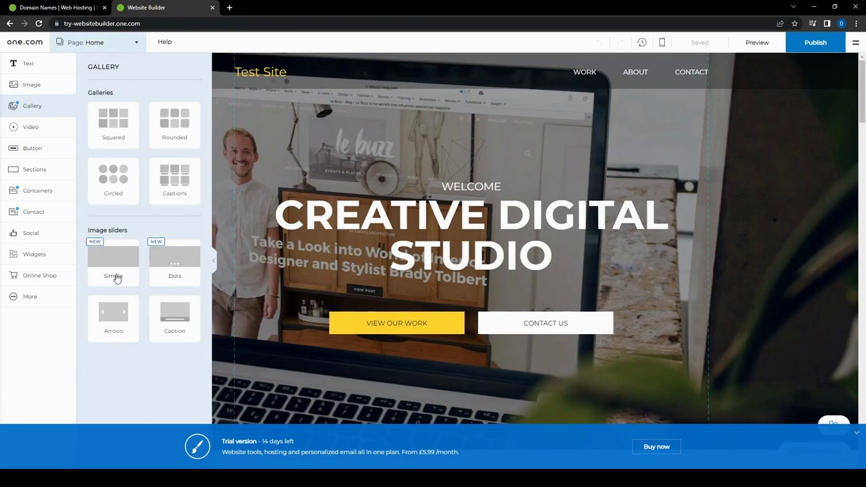
click(185, 284)
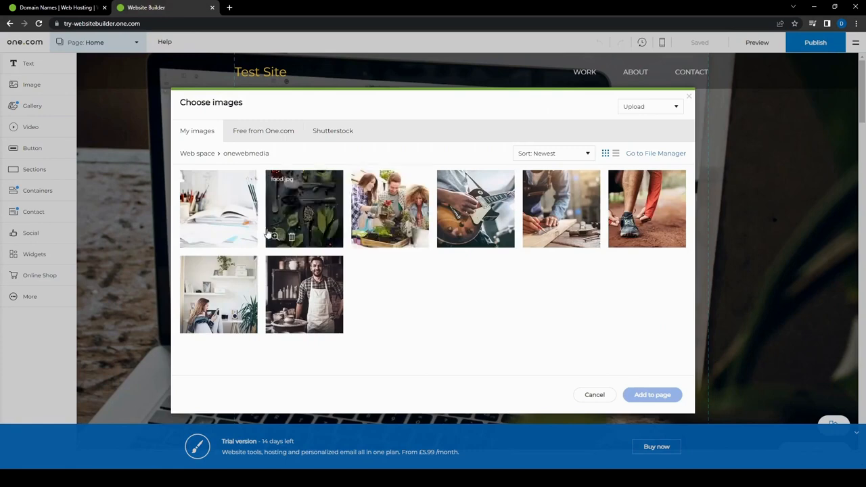
click(320, 227)
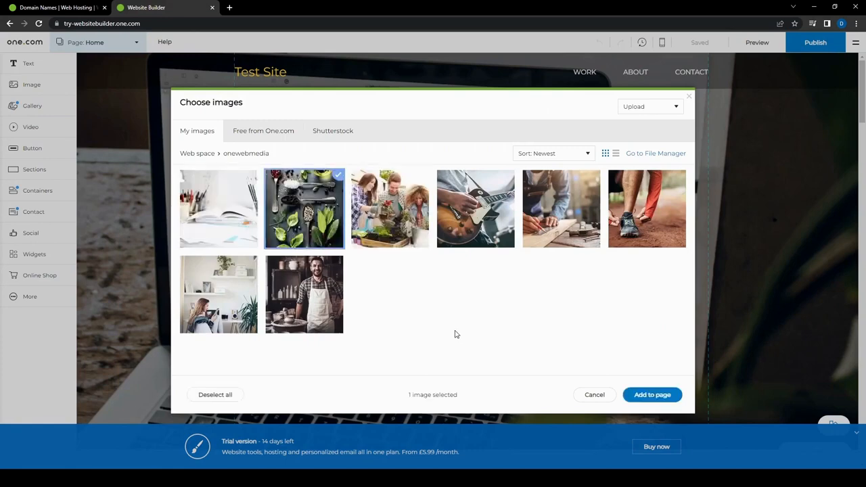
click(667, 400)
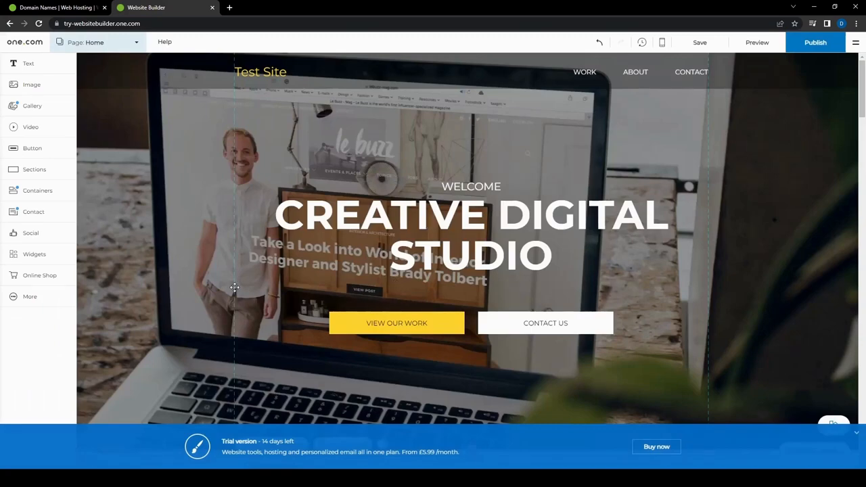
scroll(474, 301, up, 1)
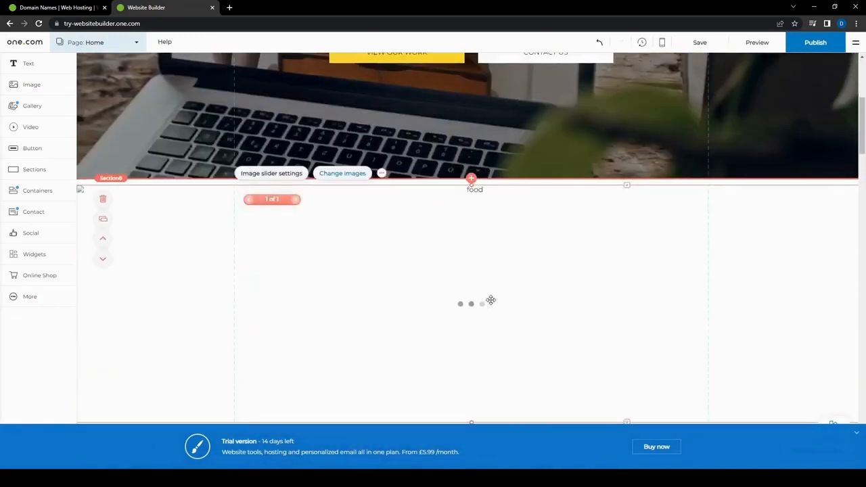
scroll(541, 264, down, 2)
scroll(418, 315, up, 2)
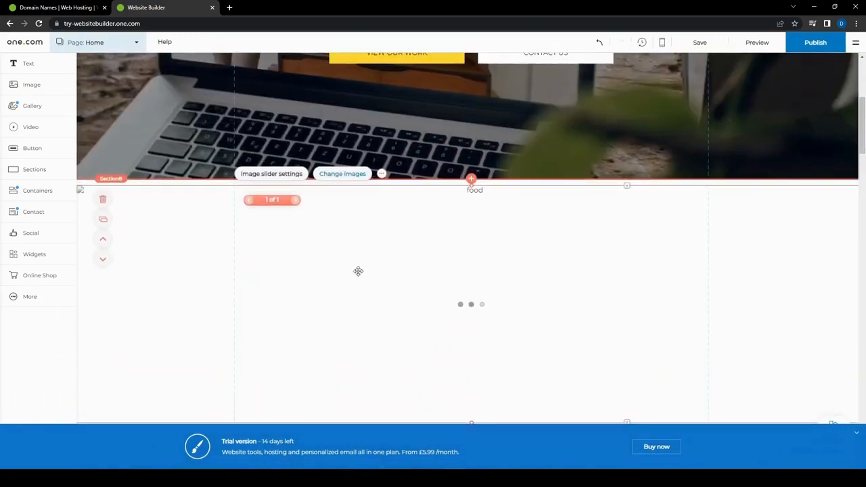
scroll(617, 293, down, 2)
scroll(332, 226, up, 1)
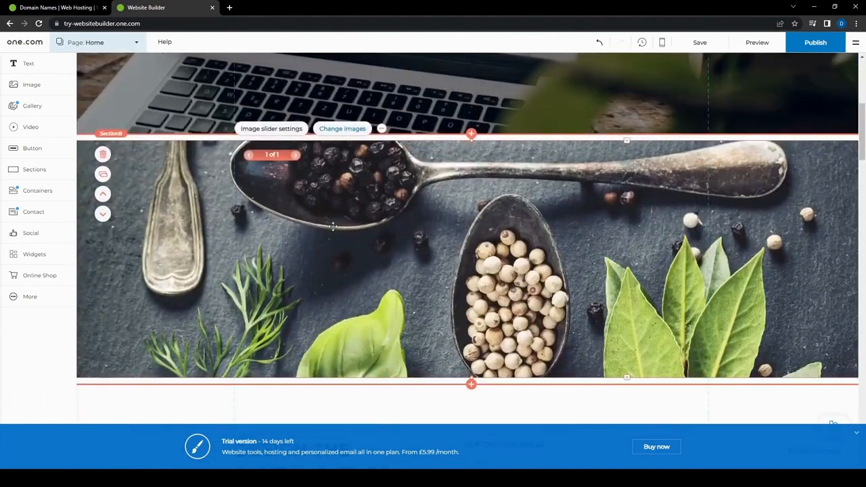
Step: Try to advance the slider to another image, and undo adding the image slider
click(295, 155)
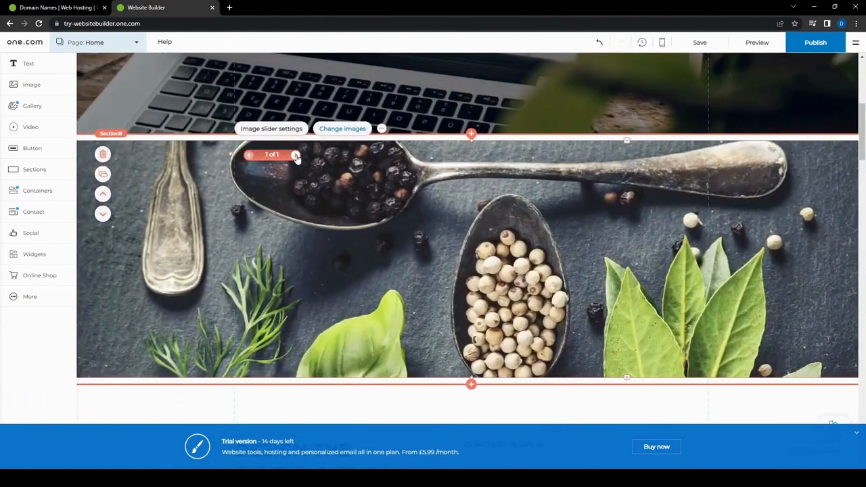
click(296, 157)
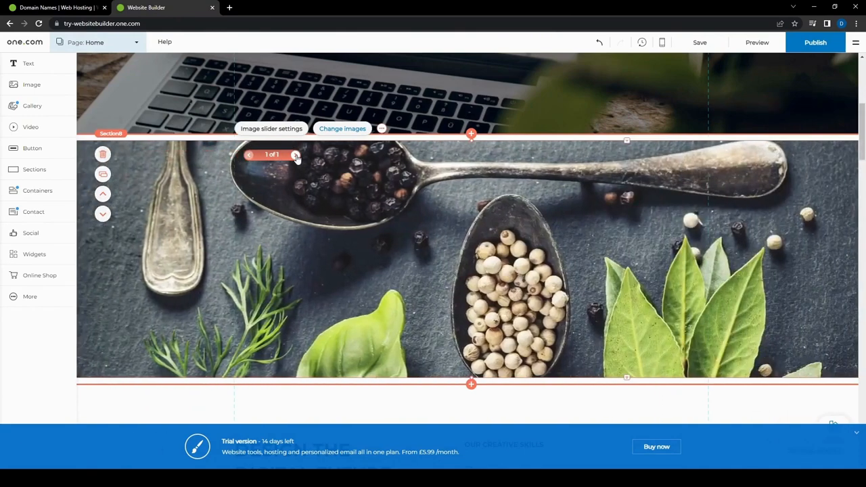
click(295, 155)
scroll(398, 357, up, 3)
scroll(395, 348, down, 3)
scroll(393, 338, up, 1)
scroll(394, 338, up, 1)
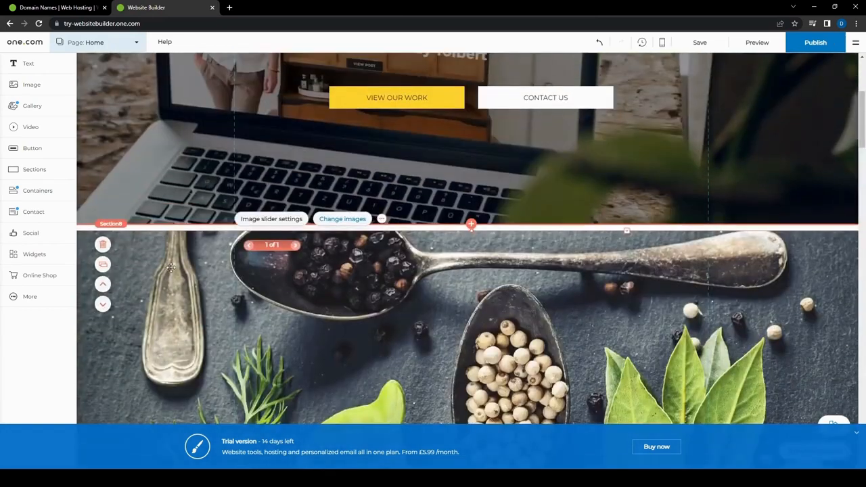
key(ctrl+z)
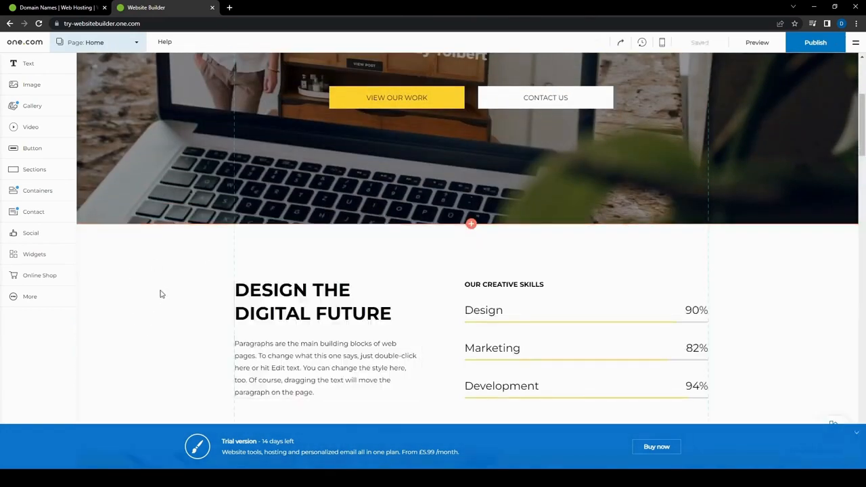
scroll(167, 325, up, 3)
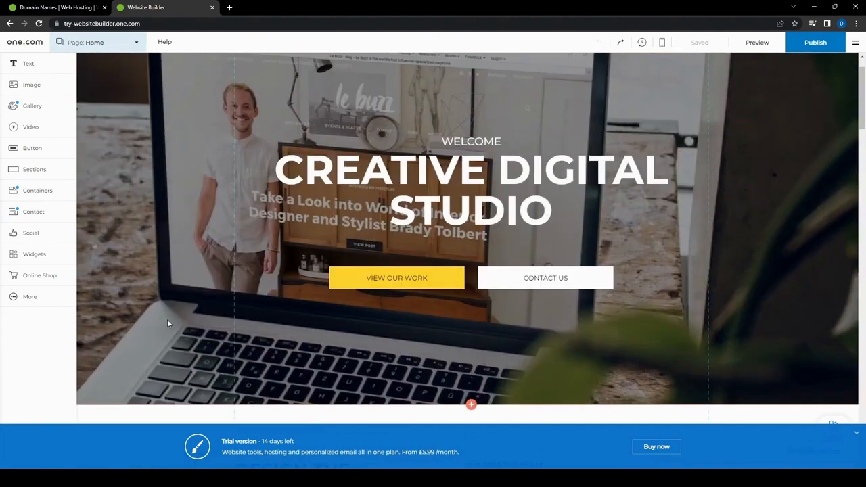
Step: Review the self-hosted, YouTube and Vimeo video elements, comparing them with the gallery options
click(33, 134)
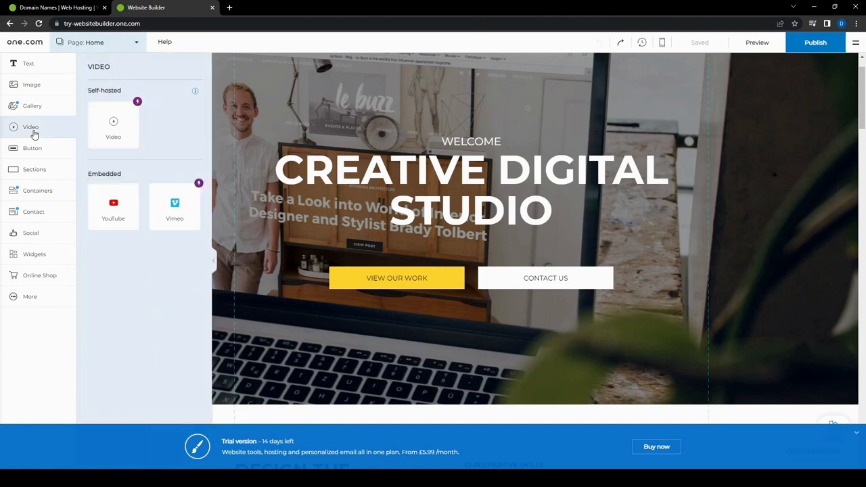
click(47, 107)
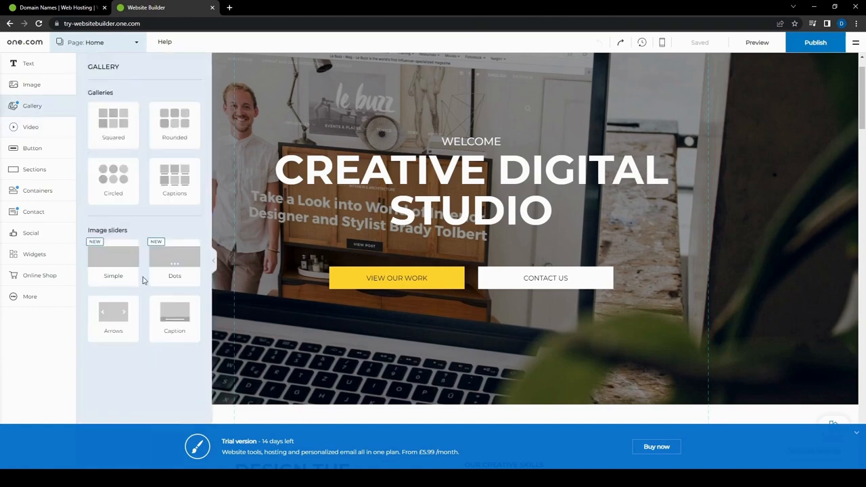
click(52, 128)
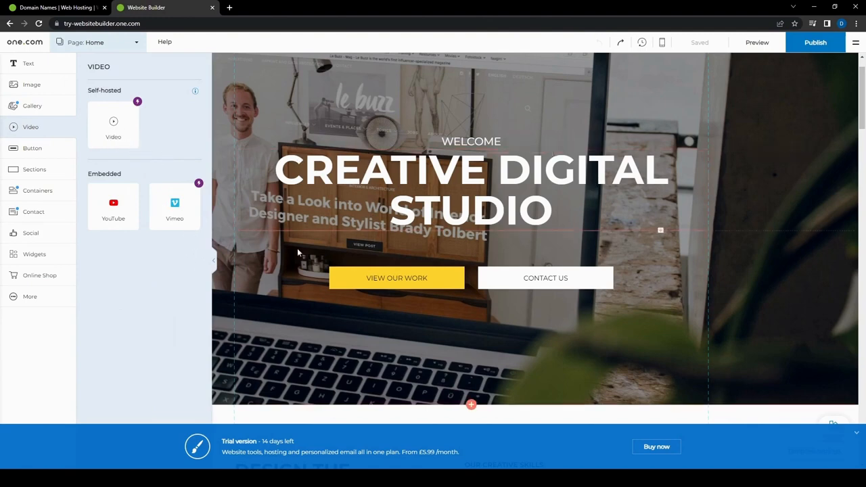
Step: Examine the button elements and their template style options for font and rounded corners, and close the styles without changes
click(52, 157)
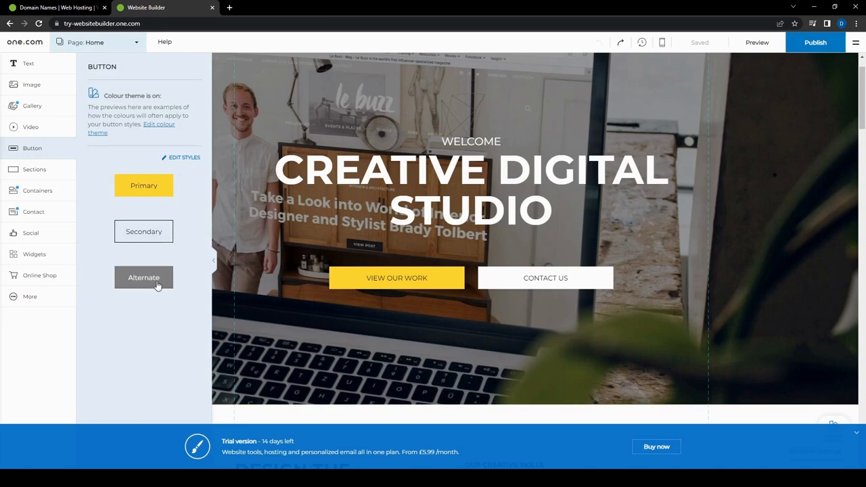
click(185, 159)
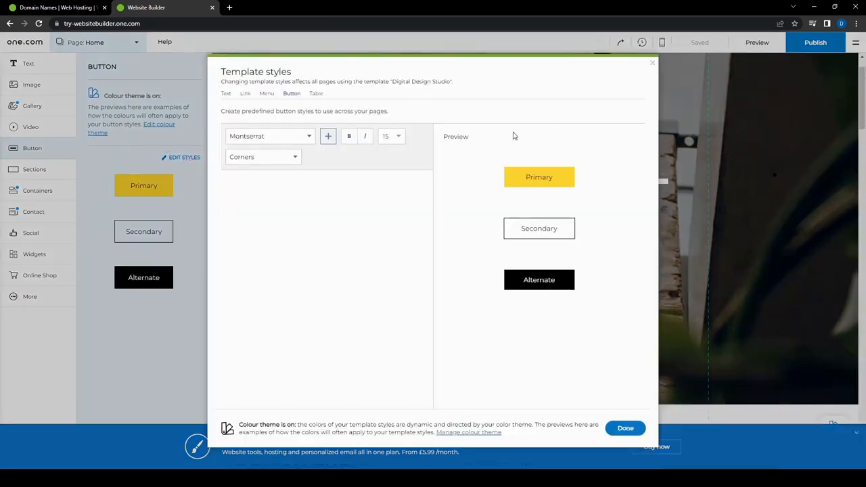
click(305, 139)
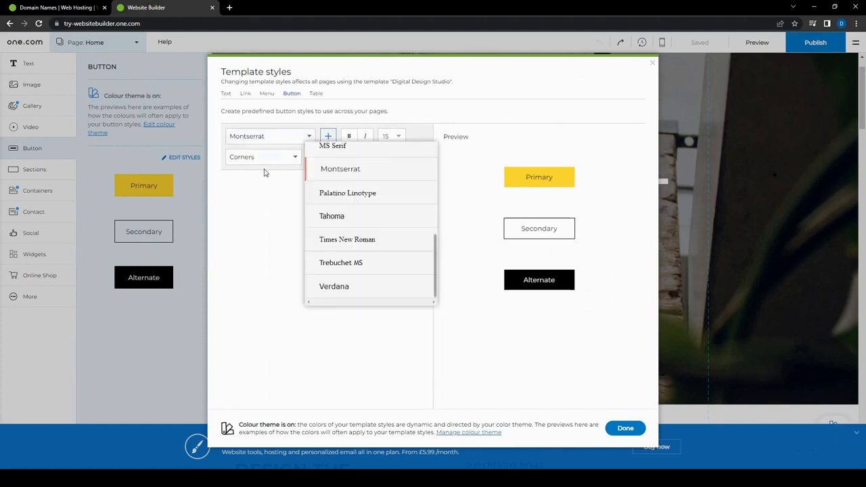
click(265, 173)
click(282, 159)
click(344, 166)
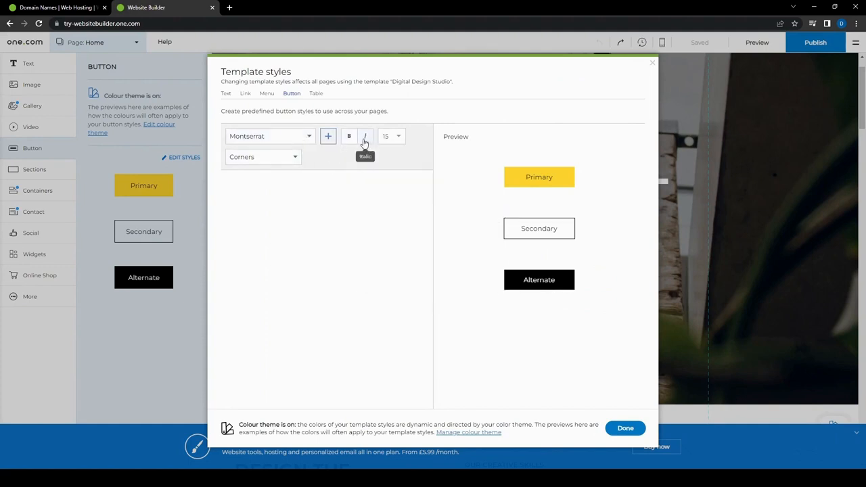
click(301, 158)
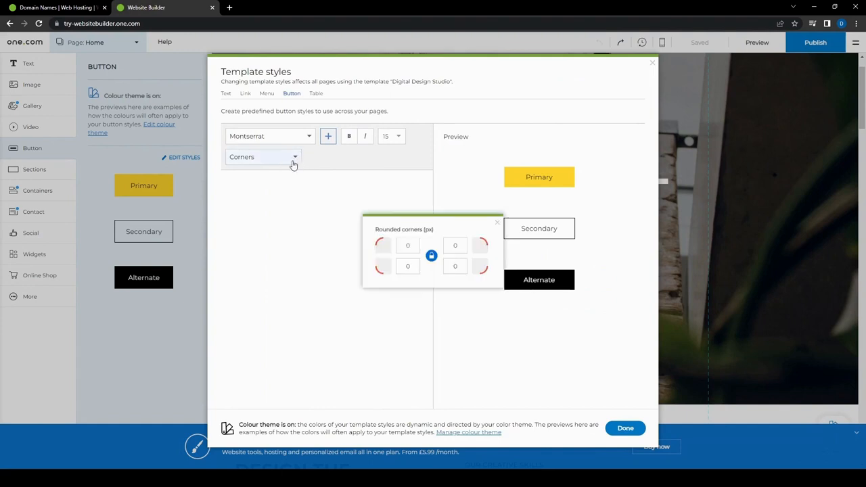
click(498, 223)
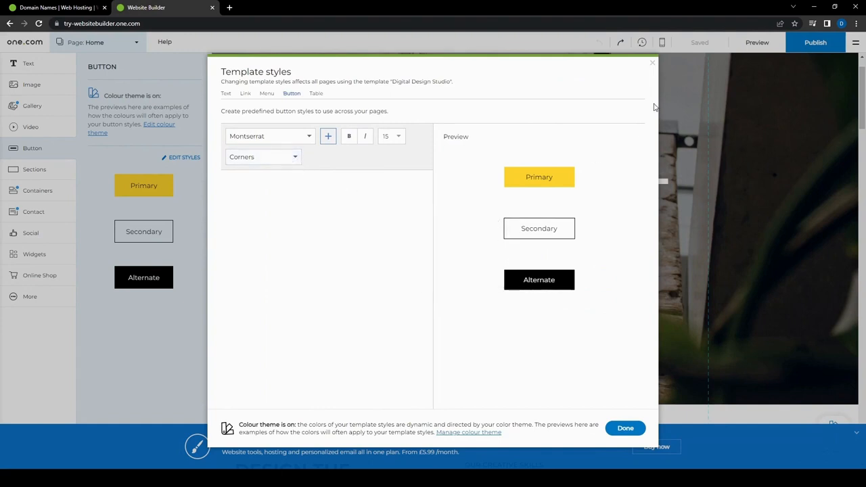
click(652, 62)
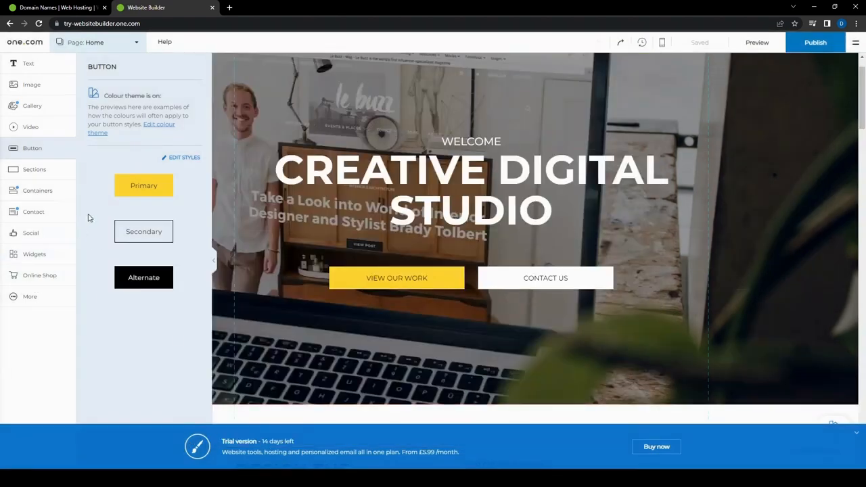
Step: Browse the ready-made section designs, including the Welcome, About and Products sections, alongside the sections on the Home page
click(50, 171)
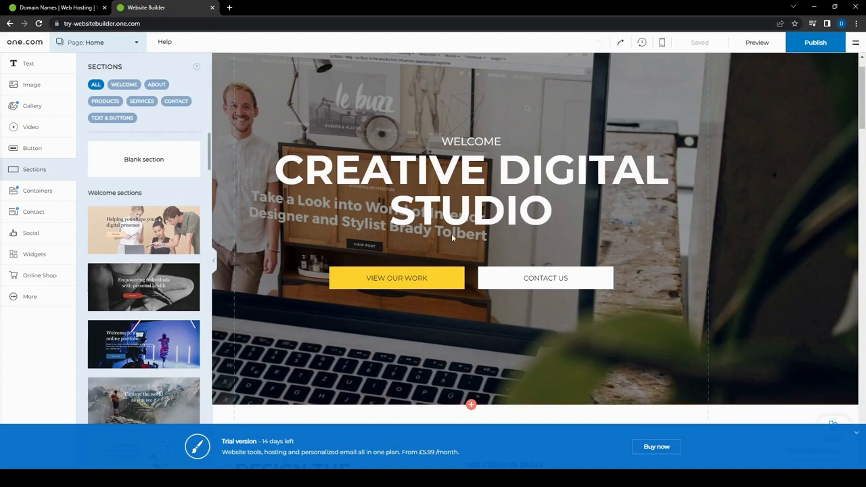
scroll(449, 234, down, 3)
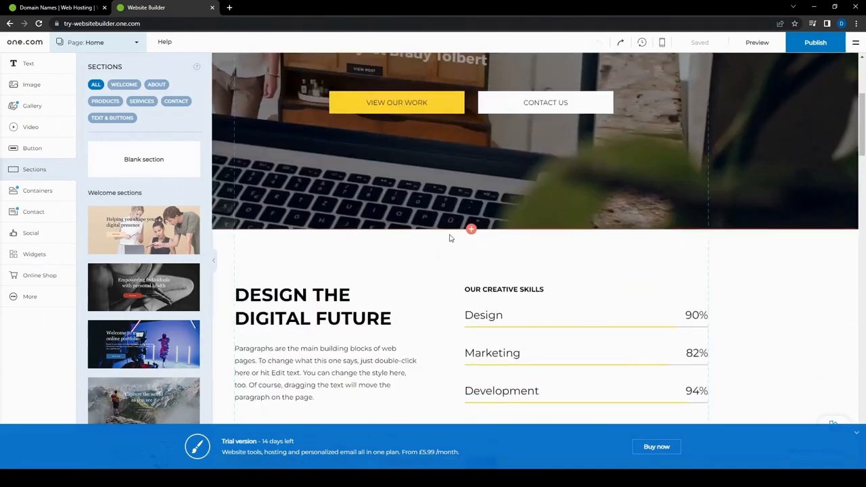
scroll(321, 233, down, 3)
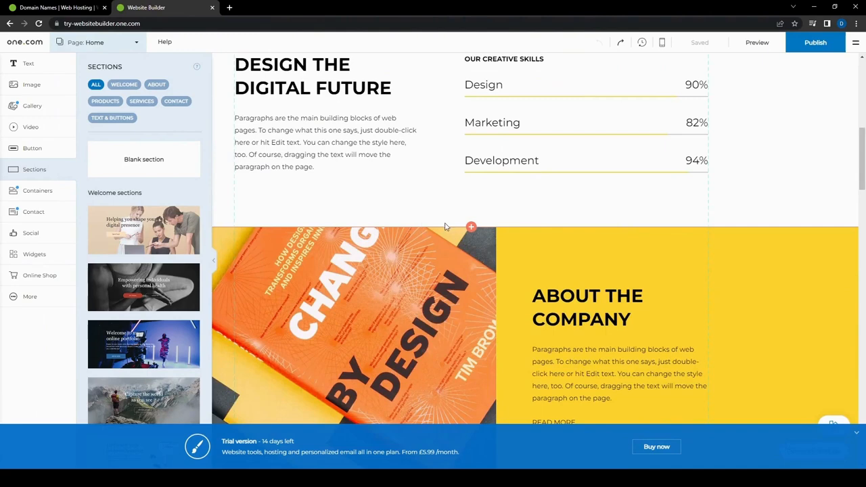
scroll(450, 215, down, 3)
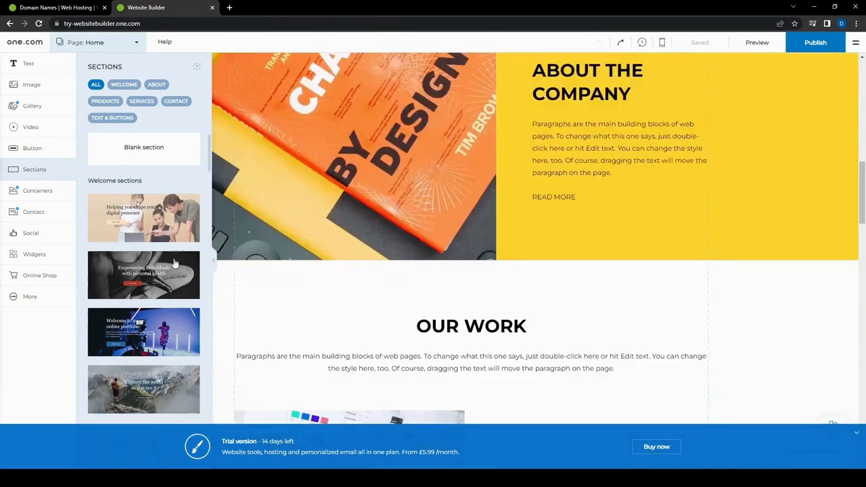
scroll(173, 259, down, 8)
scroll(175, 259, down, 10)
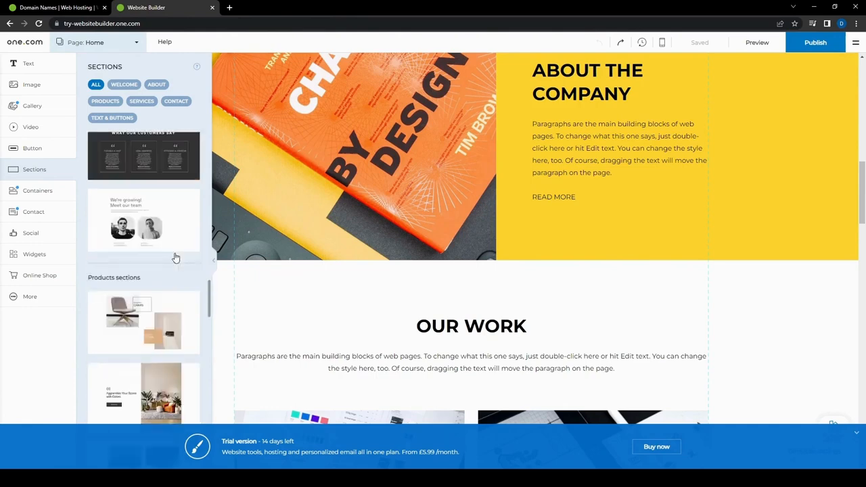
scroll(175, 258, up, 10)
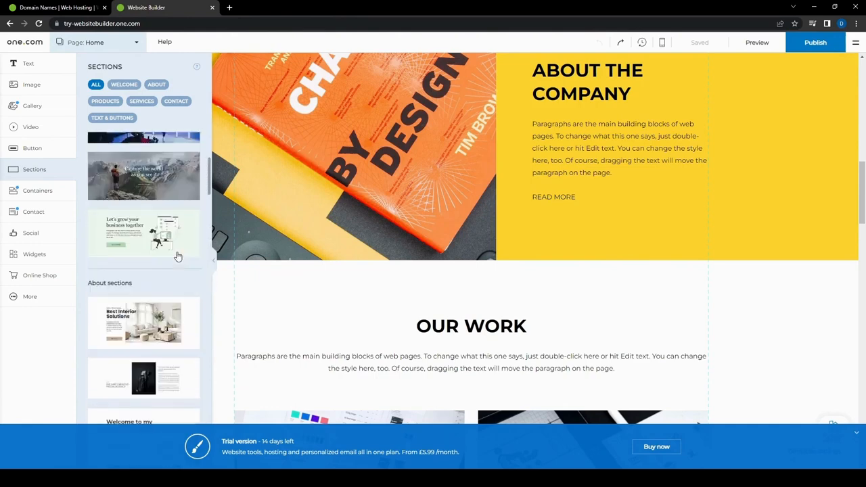
scroll(177, 255, up, 5)
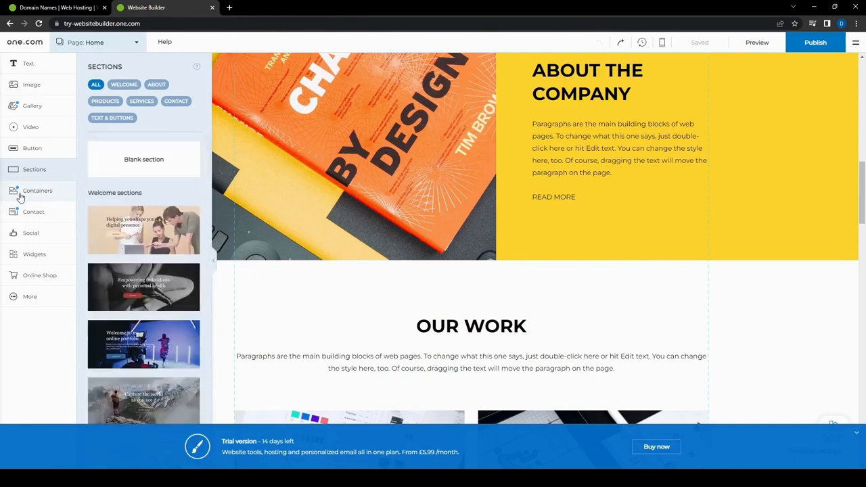
Step: Browse the container elements, examining the strips, boxes, circles and hoverboxes
click(57, 195)
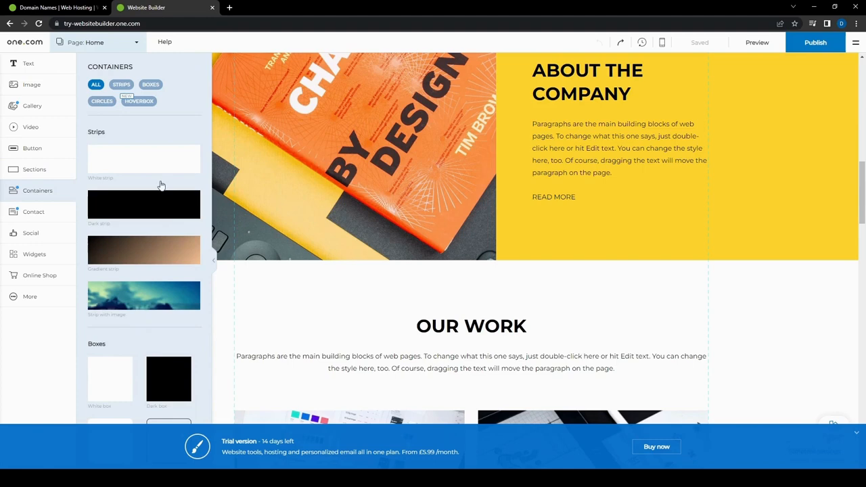
scroll(155, 214, down, 3)
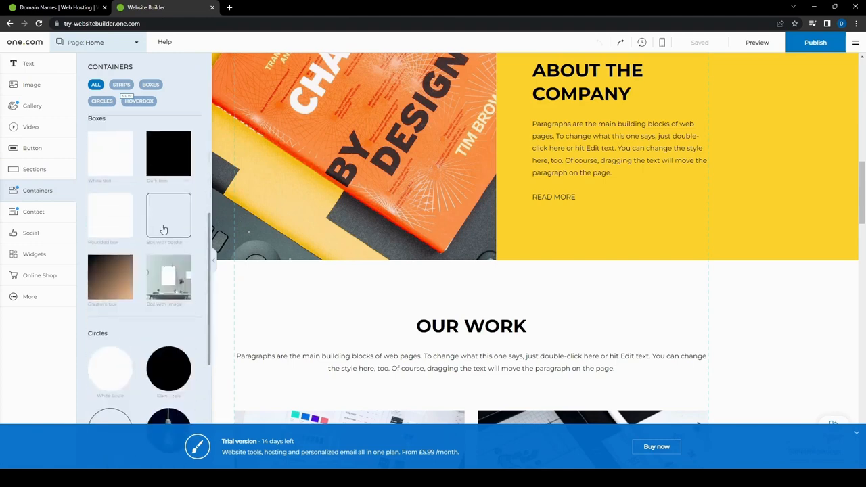
scroll(162, 223, down, 3)
scroll(137, 289, down, 1)
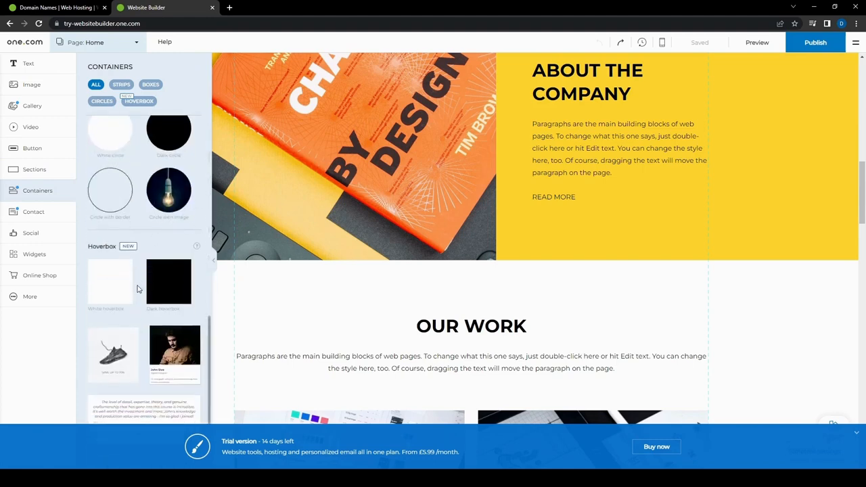
Step: Add a Phone contact element above the Our Work heading and look through the ready-made contact blocks
click(40, 212)
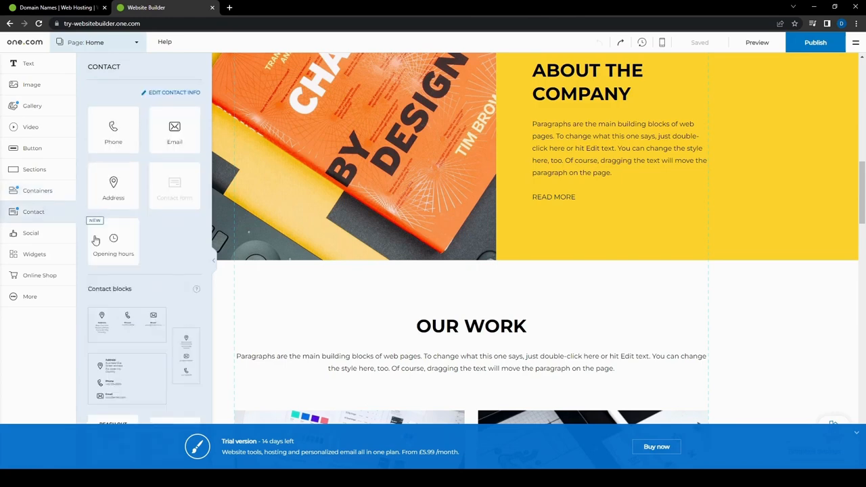
click(118, 141)
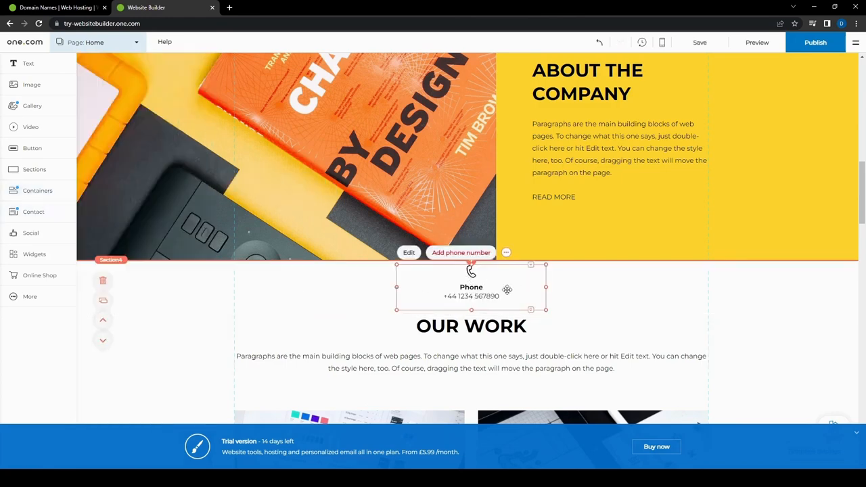
click(45, 215)
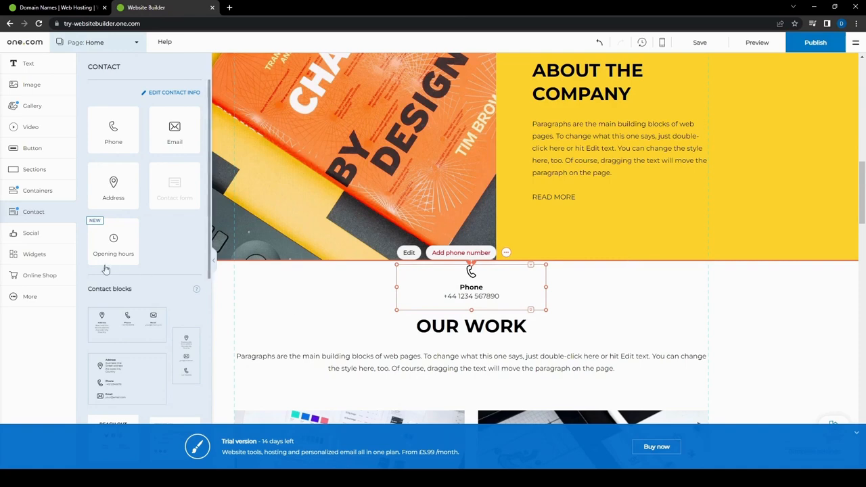
scroll(177, 266, down, 3)
scroll(177, 266, down, 3)
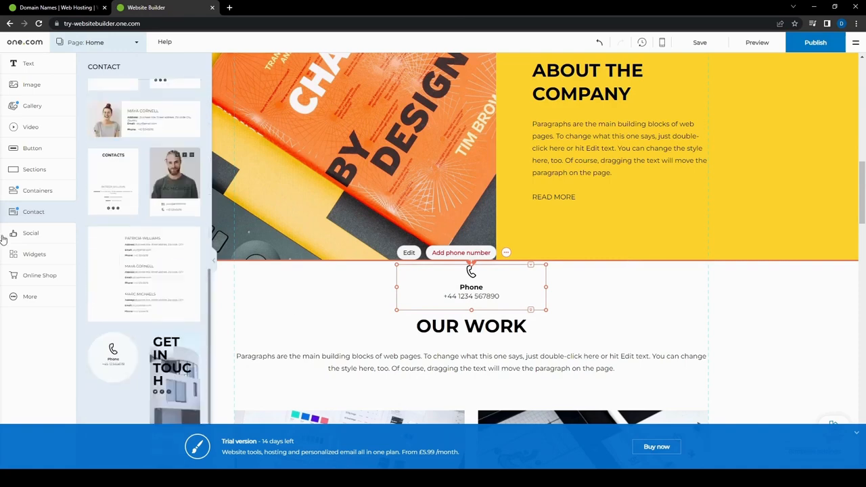
Step: Browse the social elements and the available widgets, covering the social, images, video, business, music, contact and code categories
click(30, 232)
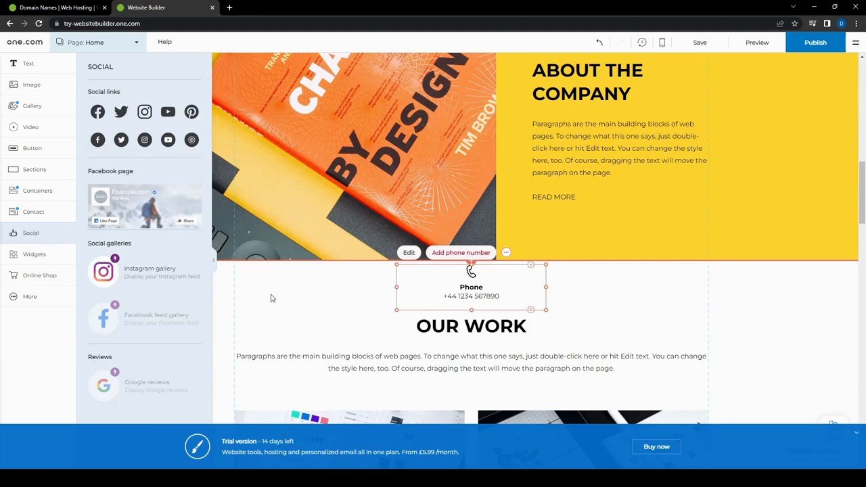
click(34, 257)
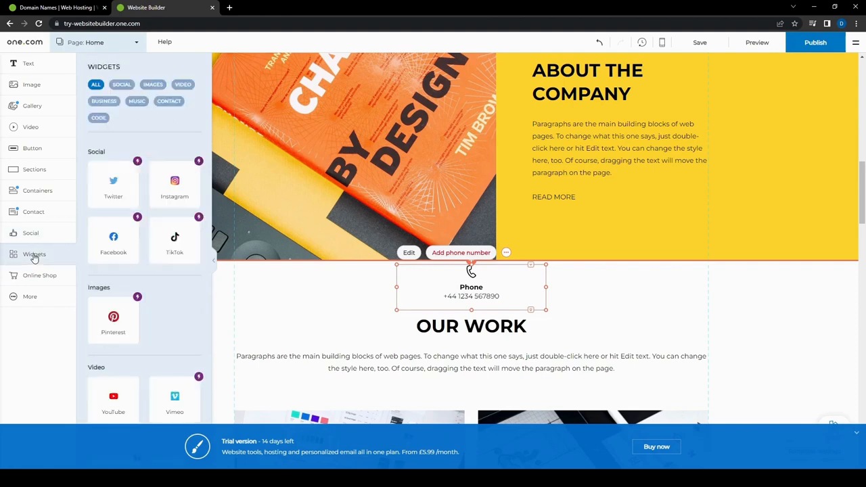
scroll(138, 306, down, 2)
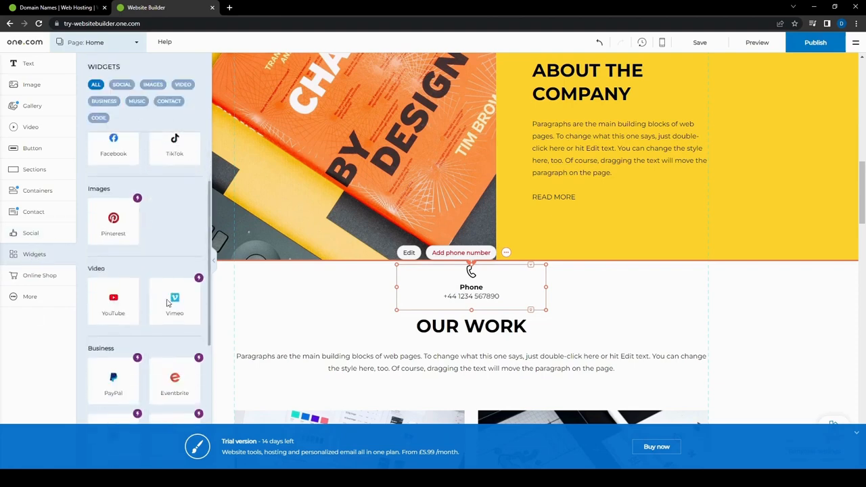
scroll(170, 299, up, 2)
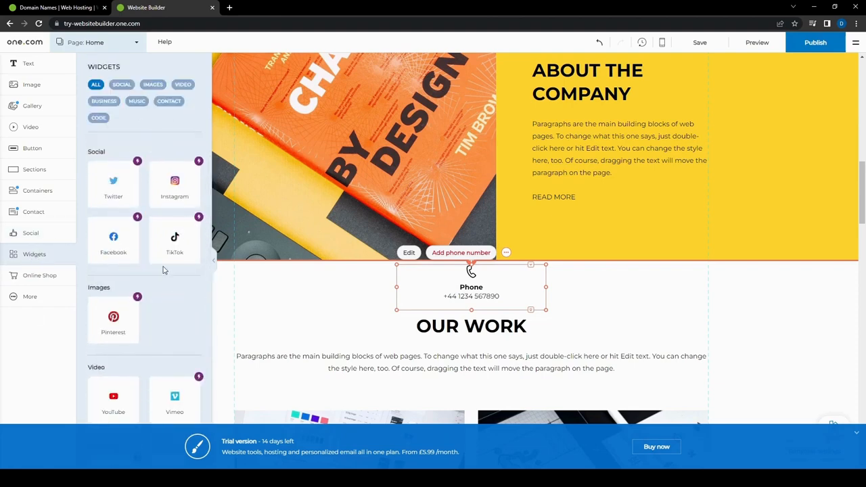
scroll(169, 272, down, 3)
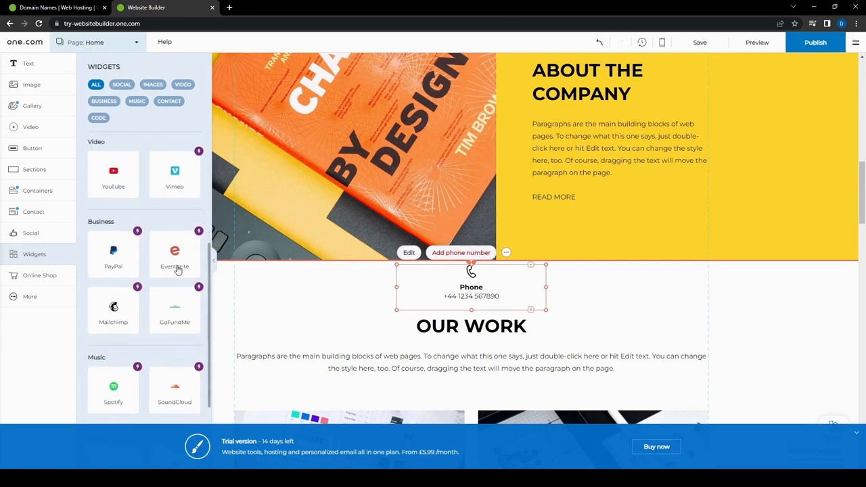
scroll(160, 228, down, 3)
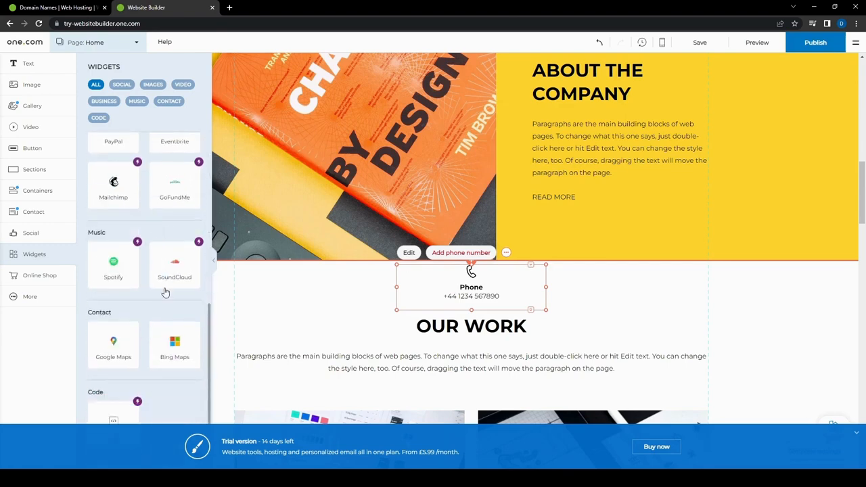
scroll(169, 285, up, 5)
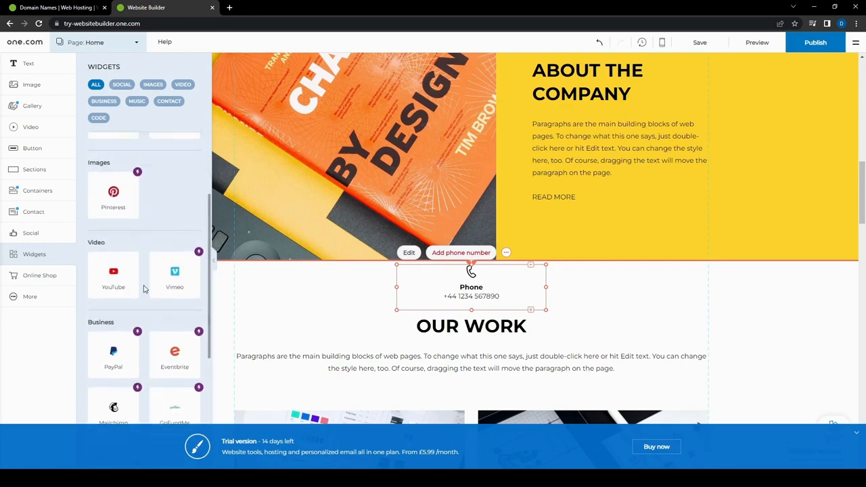
scroll(145, 286, down, 5)
scroll(144, 287, up, 2)
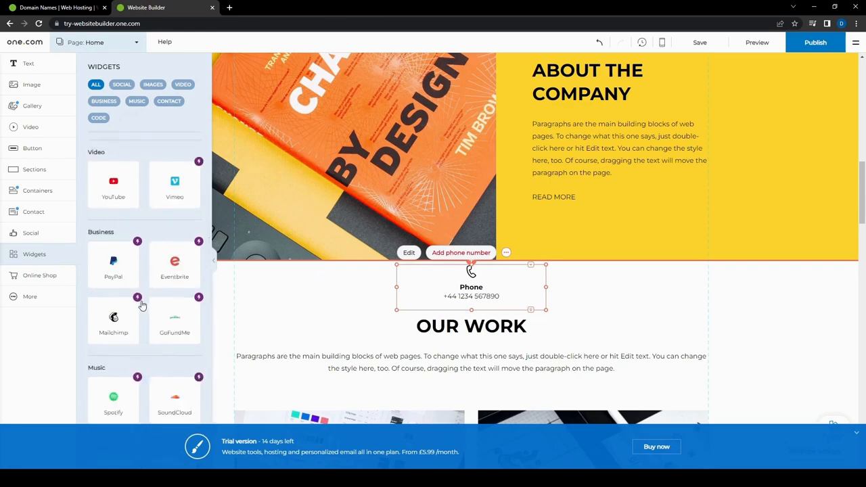
scroll(154, 307, down, 2)
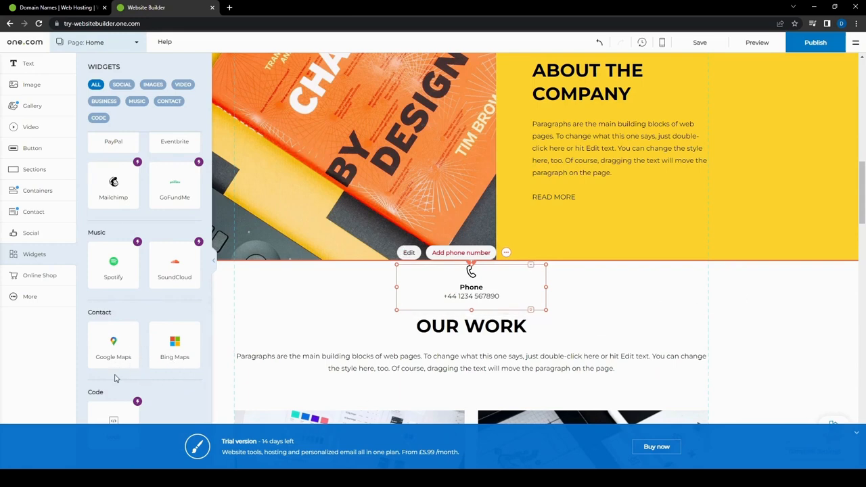
Step: Check the Online Shop elements and add a horizontal navigation menu above the Our Work heading
click(40, 281)
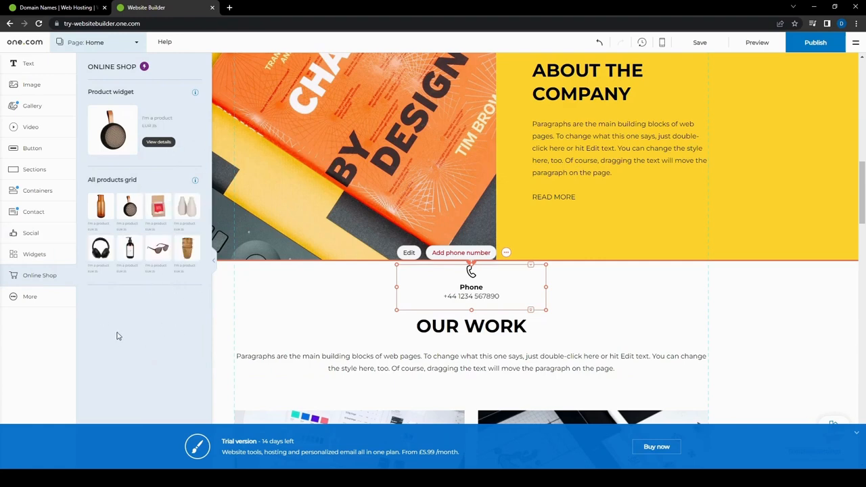
click(39, 296)
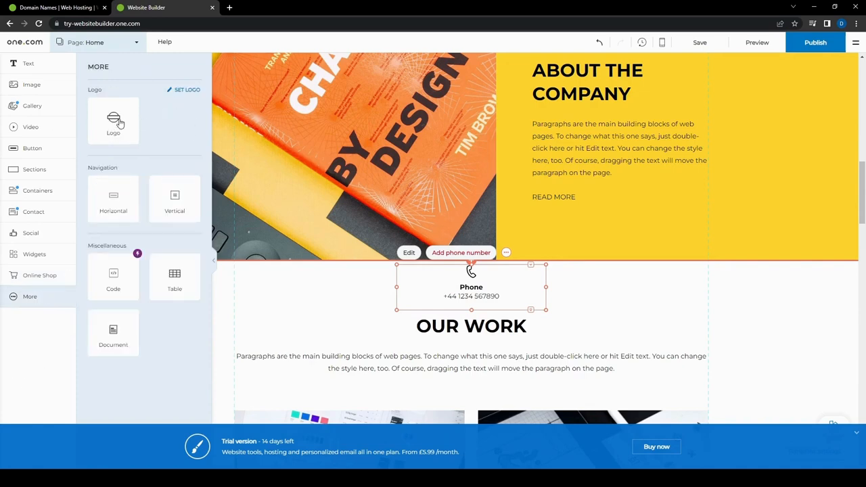
click(112, 215)
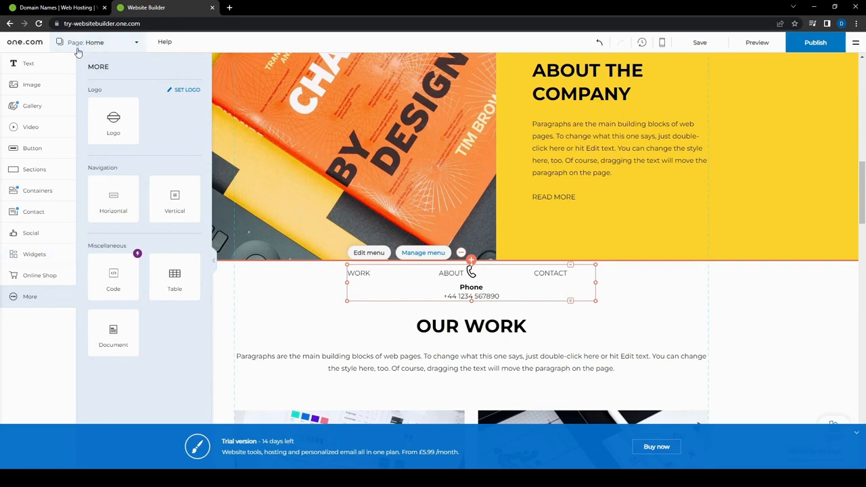
click(855, 42)
click(855, 44)
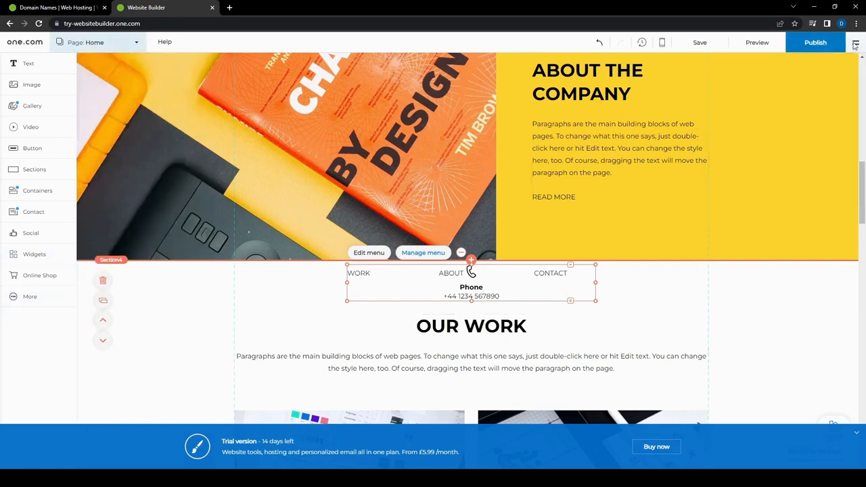
Step: Preview the whole Home page in desktop view and return to the editor
click(754, 46)
scroll(185, 261, down, 15)
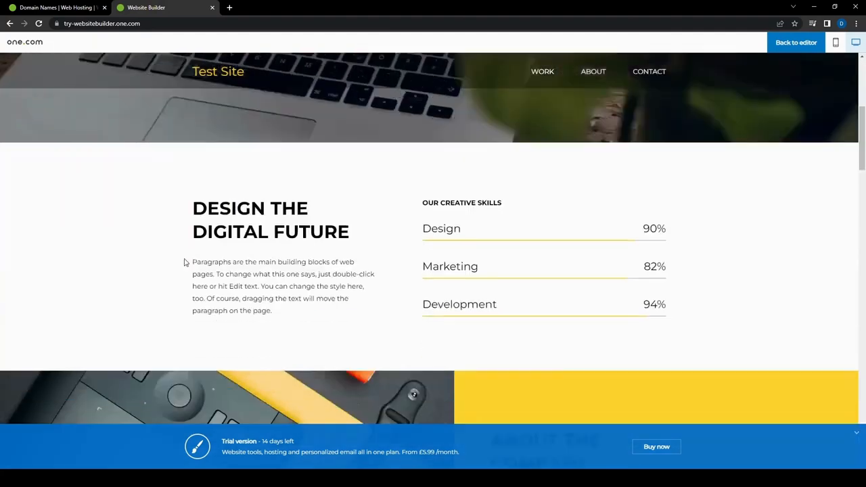
scroll(115, 253, down, 10)
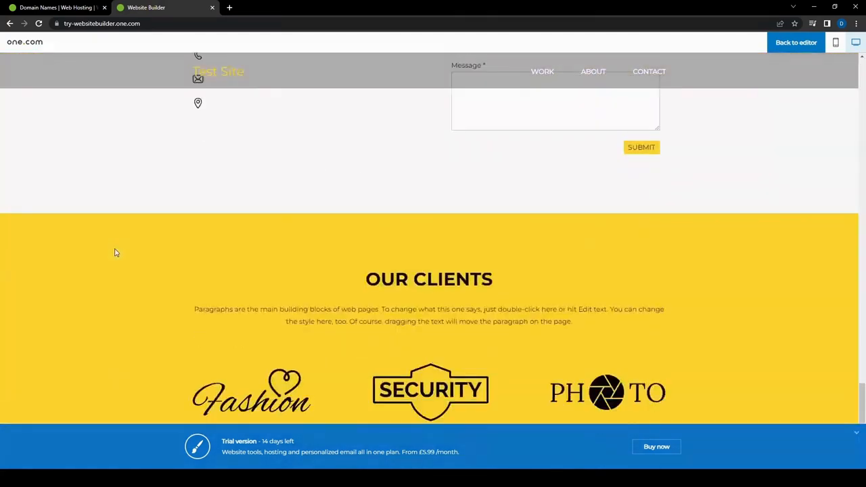
scroll(126, 261, up, 4)
scroll(190, 313, up, 15)
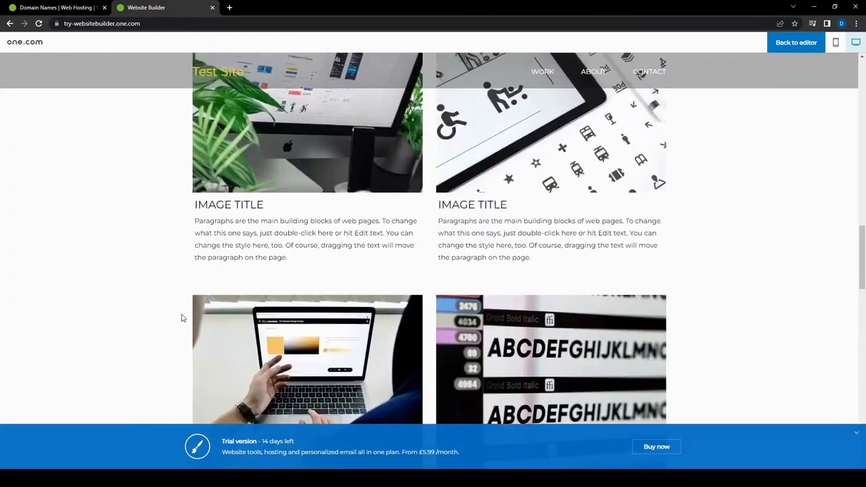
scroll(184, 314, up, 5)
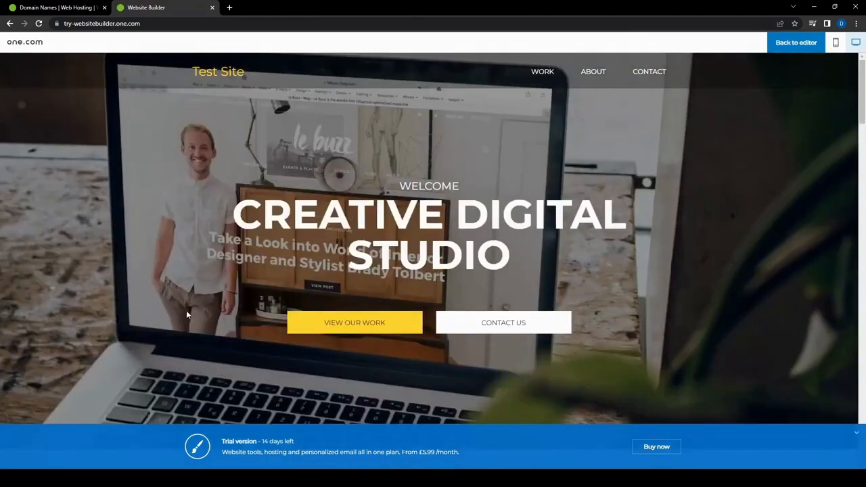
click(796, 42)
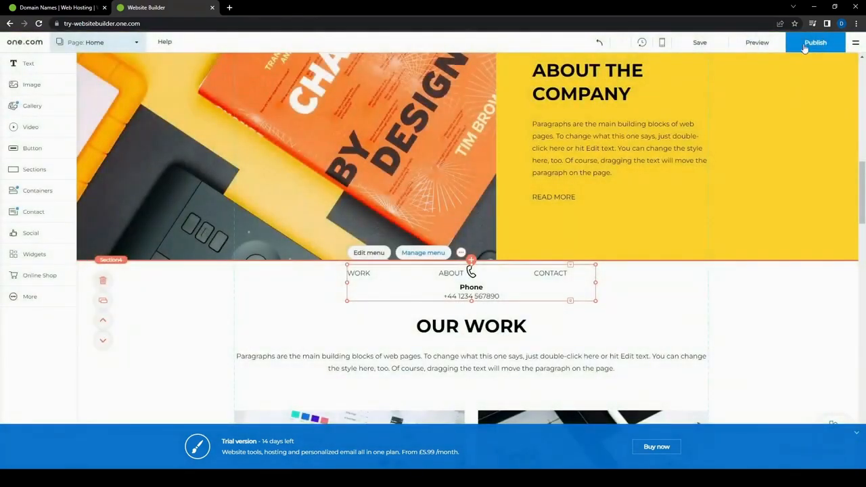
Step: Preview the Home page in mobile view from start to end and return to the editor
click(758, 42)
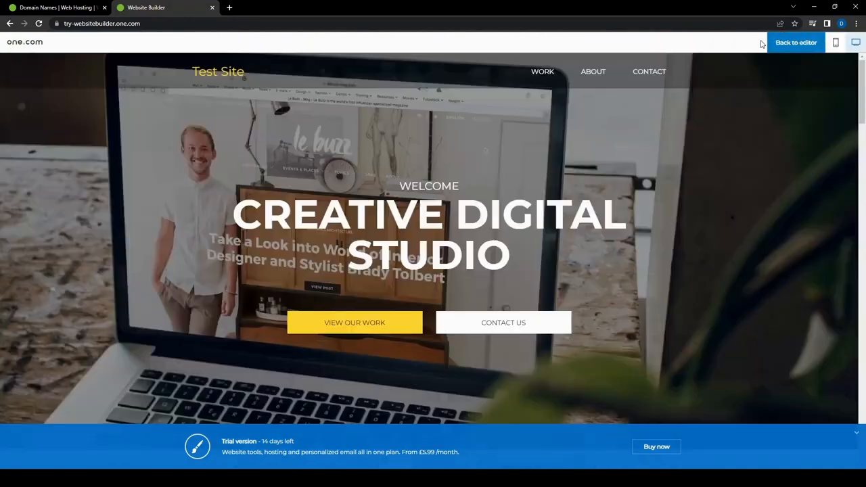
click(833, 46)
scroll(456, 201, down, 10)
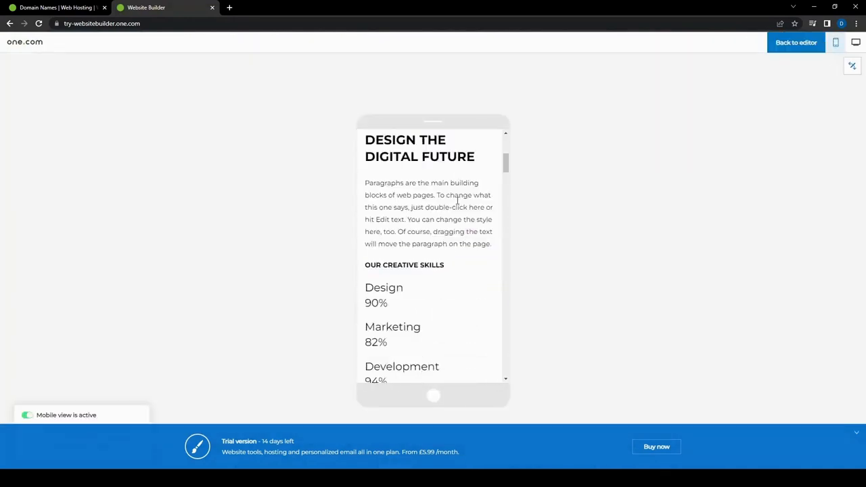
scroll(456, 200, down, 20)
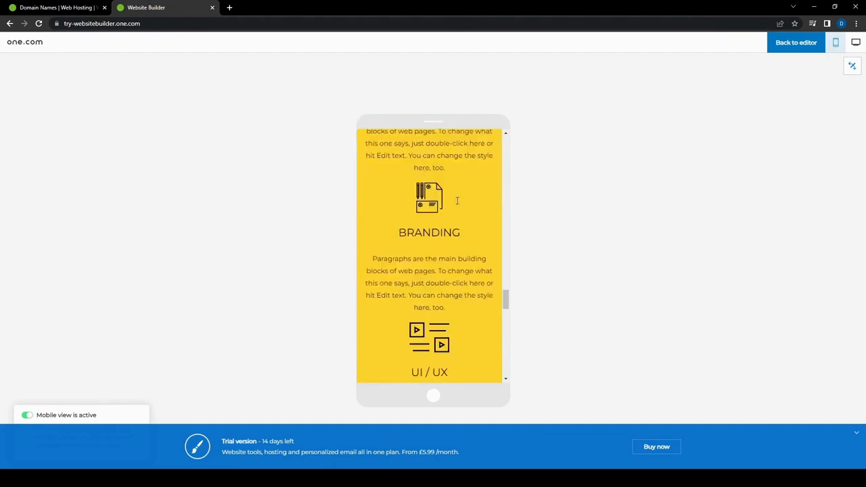
scroll(456, 205, up, 20)
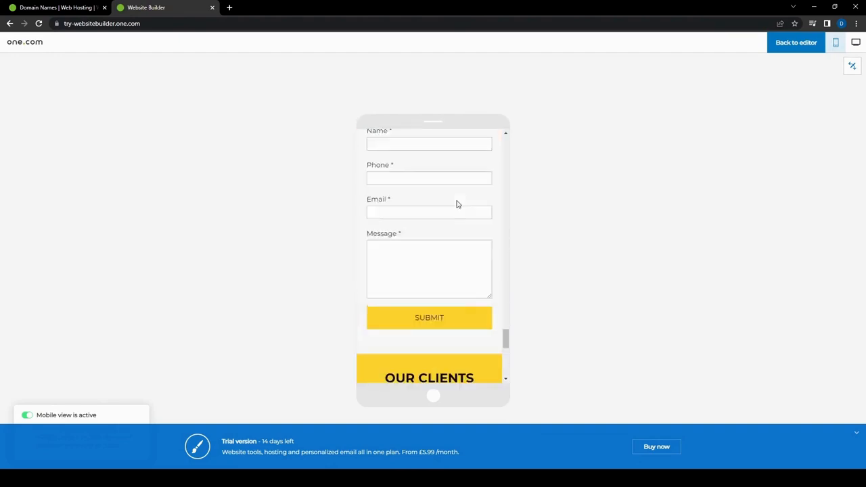
scroll(463, 200, up, 15)
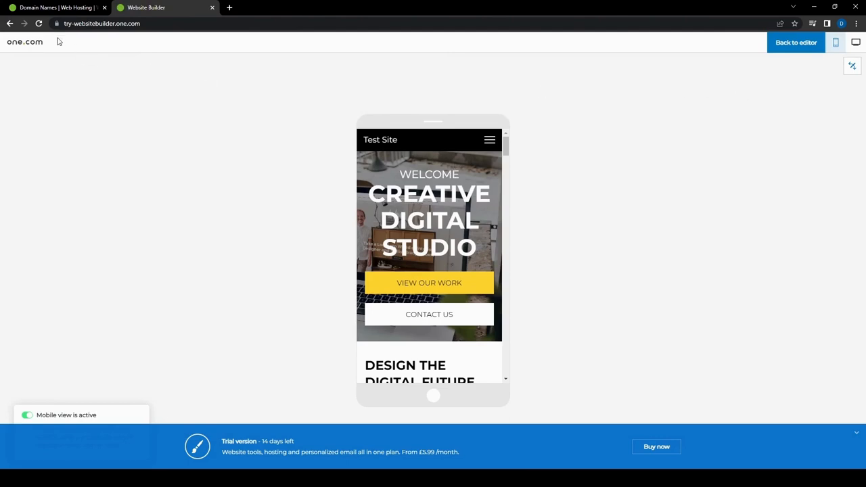
click(800, 43)
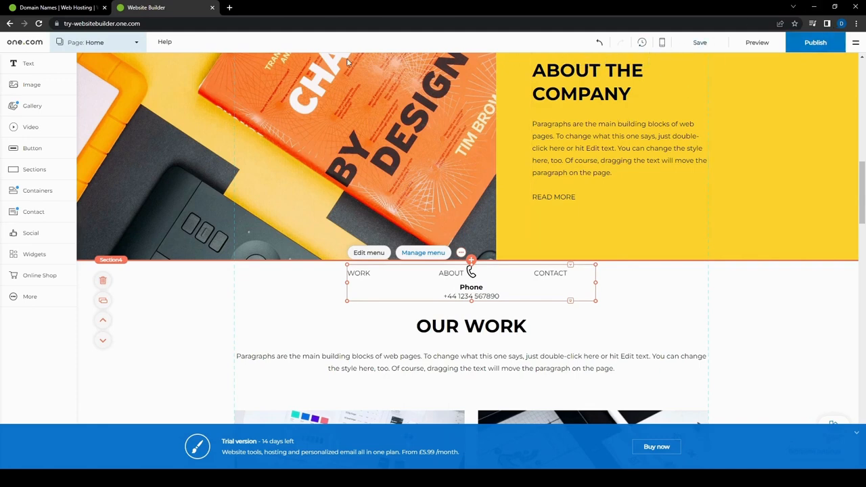
Step: Inspect the Work section link's settings without changing them, and bring back the site's page list
click(134, 43)
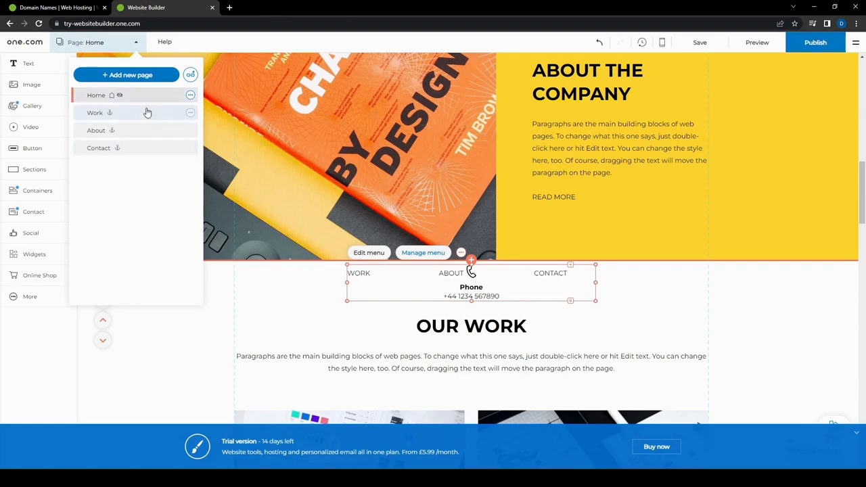
click(99, 110)
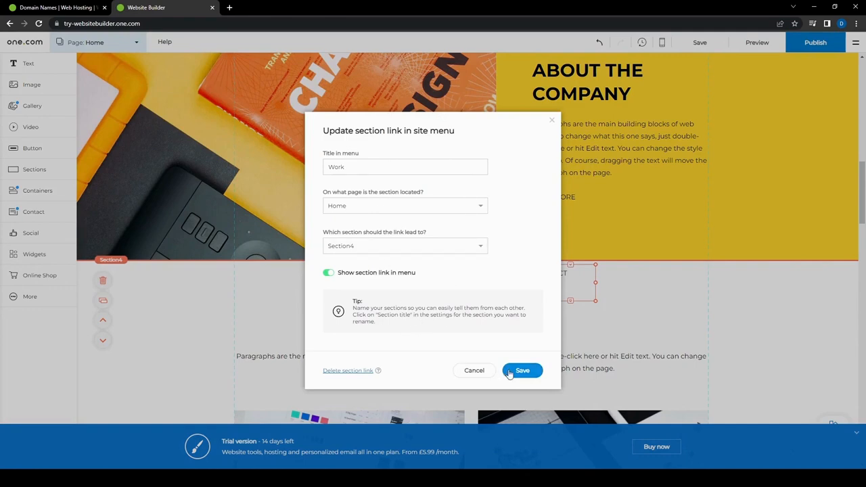
click(472, 371)
click(134, 43)
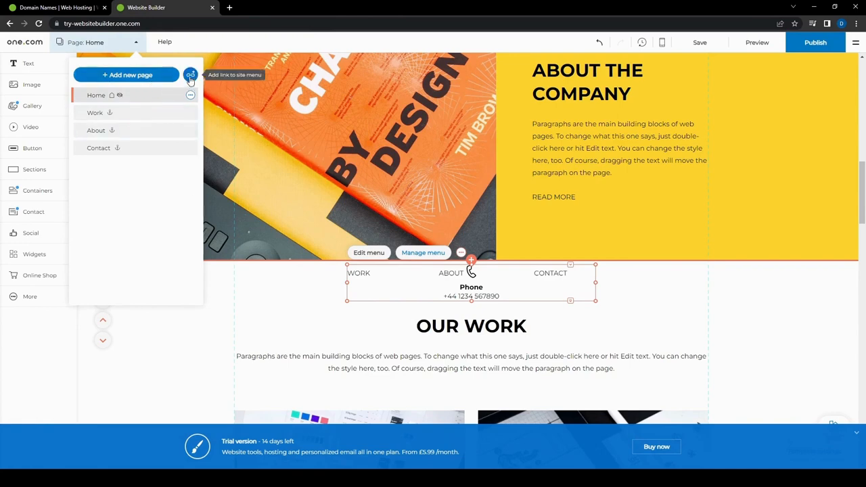
Step: Show the editor's Help options and return to the beginning of the Home page
click(171, 44)
click(167, 43)
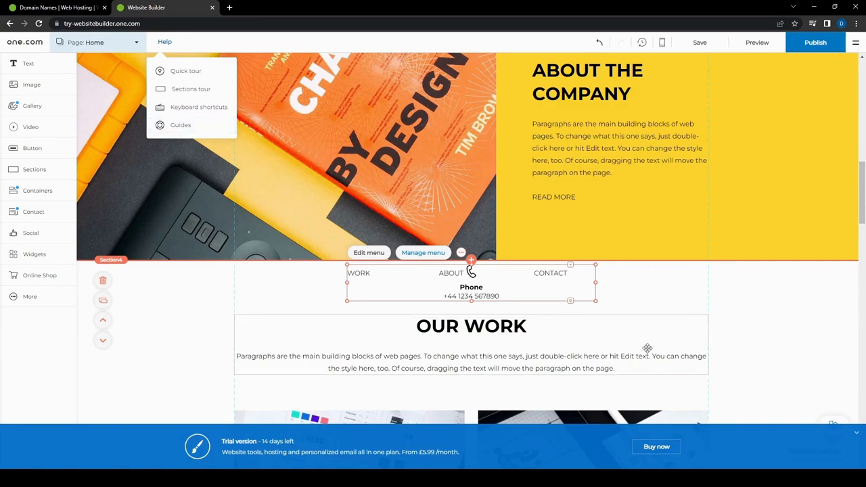
scroll(858, 335, down, 5)
scroll(836, 357, up, 10)
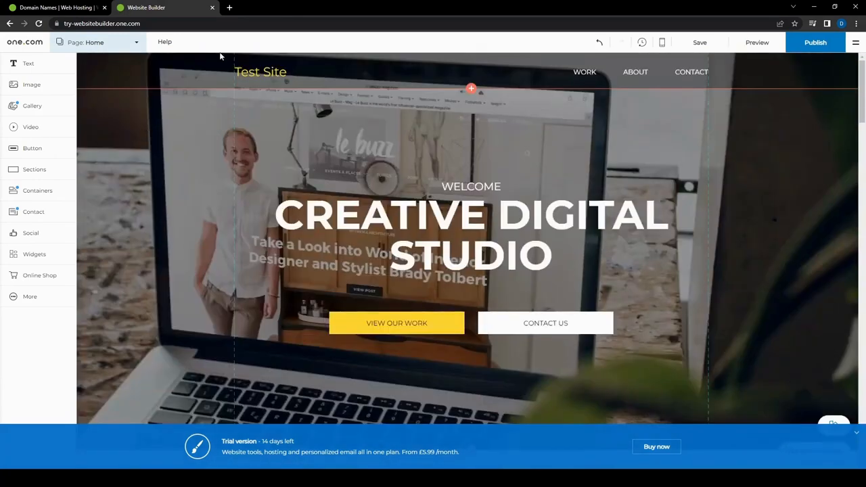
Step: Switch to the one.com homepage and look over its Start, Build and Grow offers and hosting plans
click(58, 9)
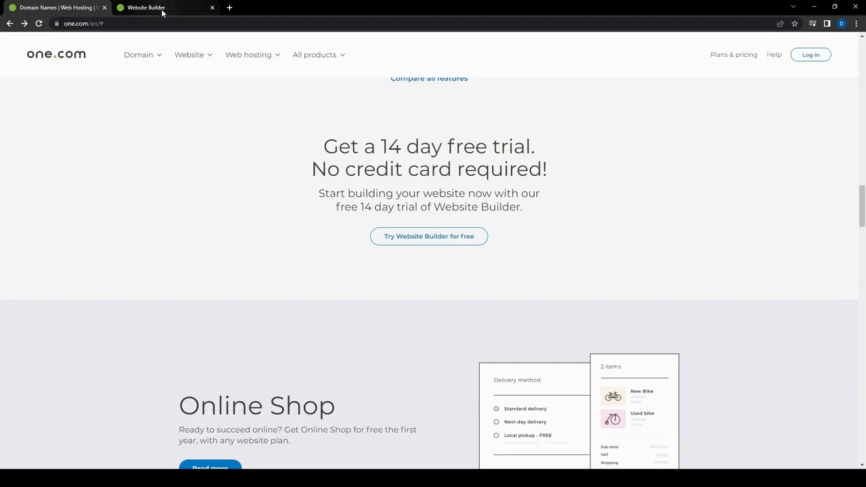
scroll(168, 256, up, 5)
scroll(168, 256, up, 8)
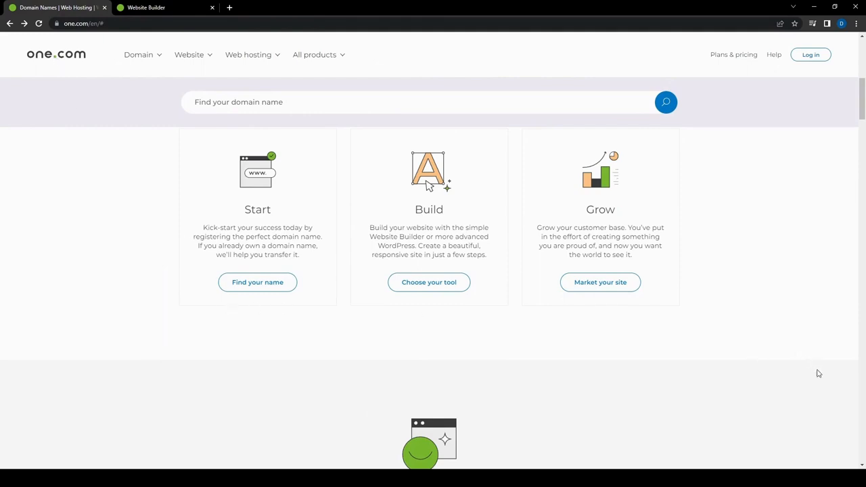
scroll(803, 372, down, 7)
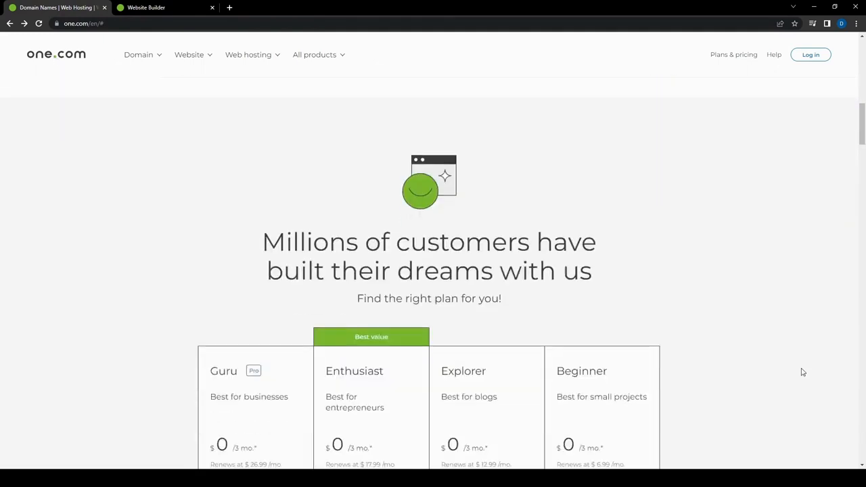